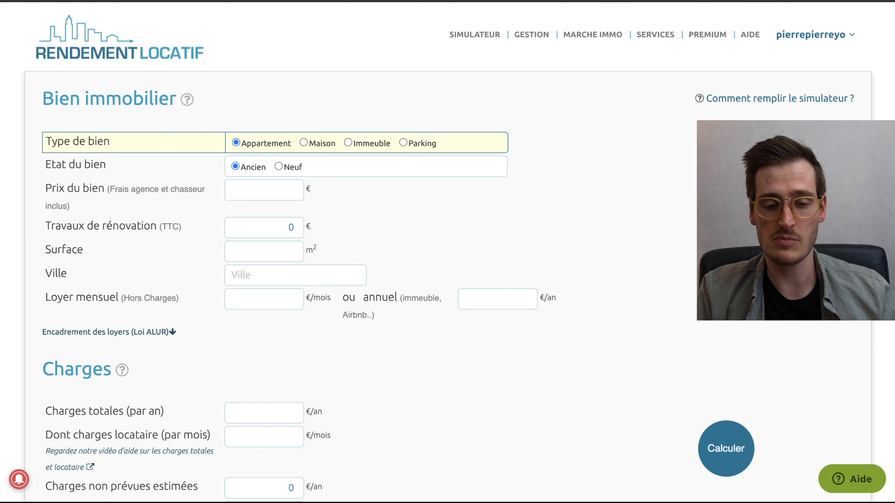
Examine the help suggestions and the explanations of the price, renovation, surface and total charges fields
{"action": "left_click", "coordinate": [853, 484]}
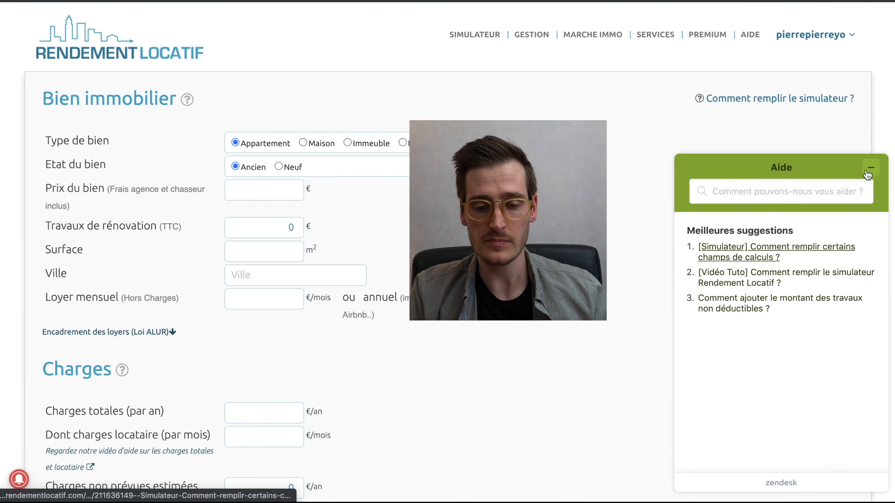
{"action": "left_click", "coordinate": [870, 168]}
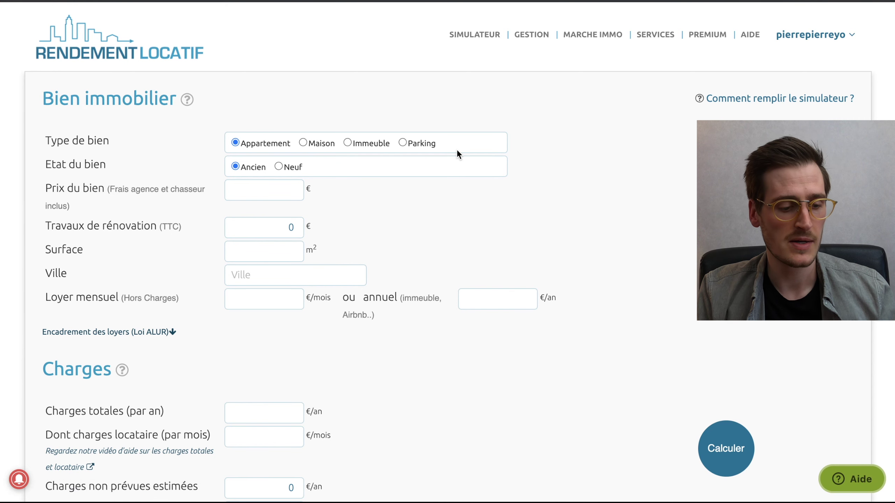
{"action": "left_click", "coordinate": [268, 193]}
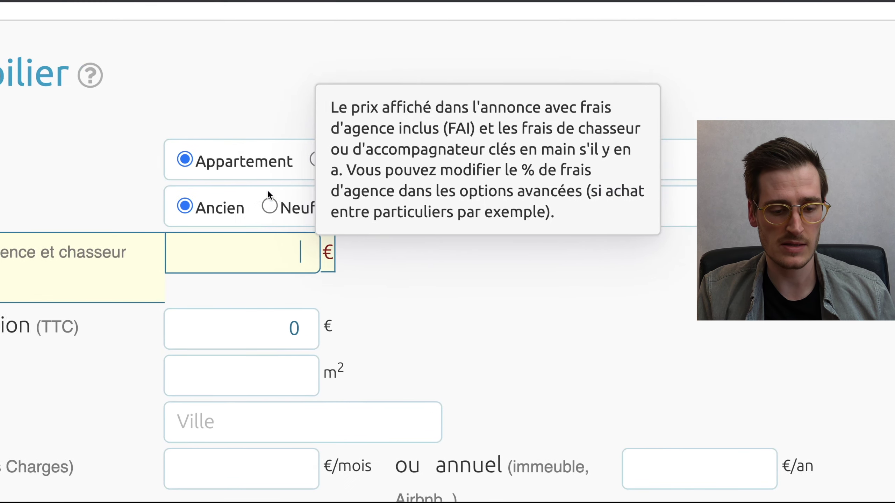
{"action": "left_click", "coordinate": [177, 337]}
{"action": "left_click", "coordinate": [185, 373]}
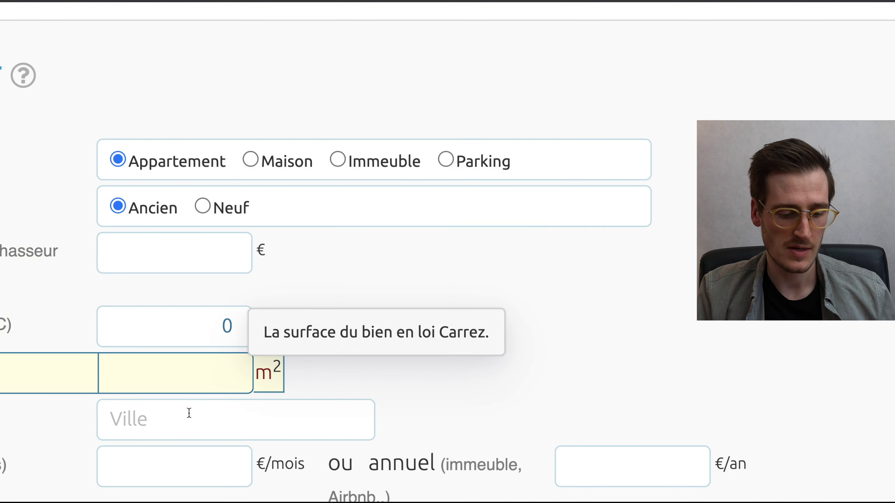
{"action": "scroll", "coordinate": [189, 413], "scroll_direction": "down", "scroll_amount": 10}
{"action": "scroll", "coordinate": [189, 413], "scroll_direction": "up", "scroll_amount": 3}
{"action": "scroll", "coordinate": [188, 413], "scroll_direction": "left", "scroll_amount": 4}
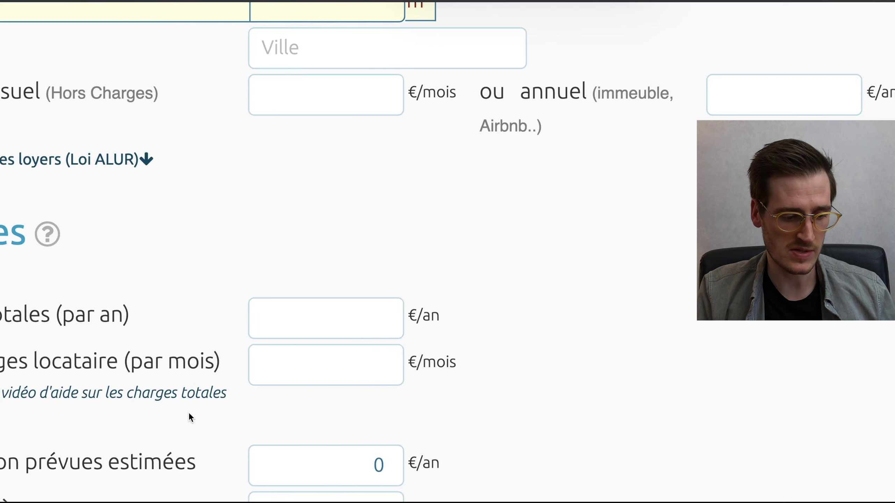
{"action": "left_click", "coordinate": [383, 313]}
{"action": "scroll", "coordinate": [372, 183], "scroll_direction": "up", "scroll_amount": 3}
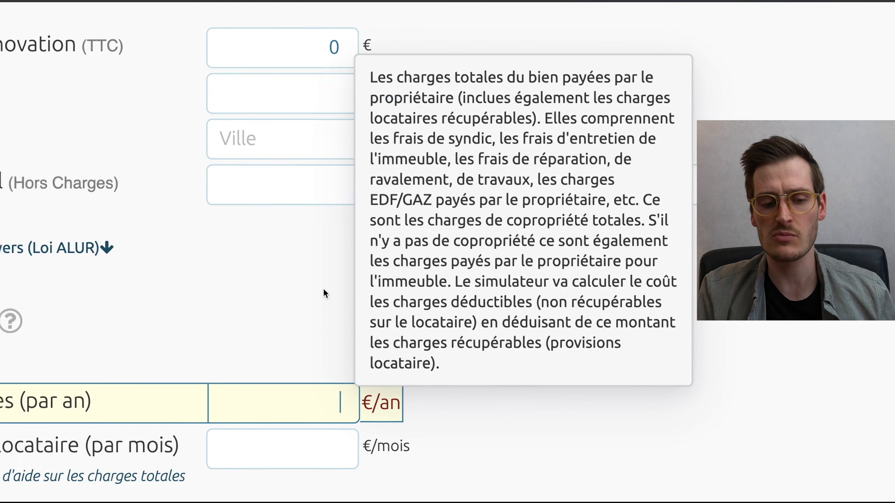
{"action": "left_click", "coordinate": [378, 122]}
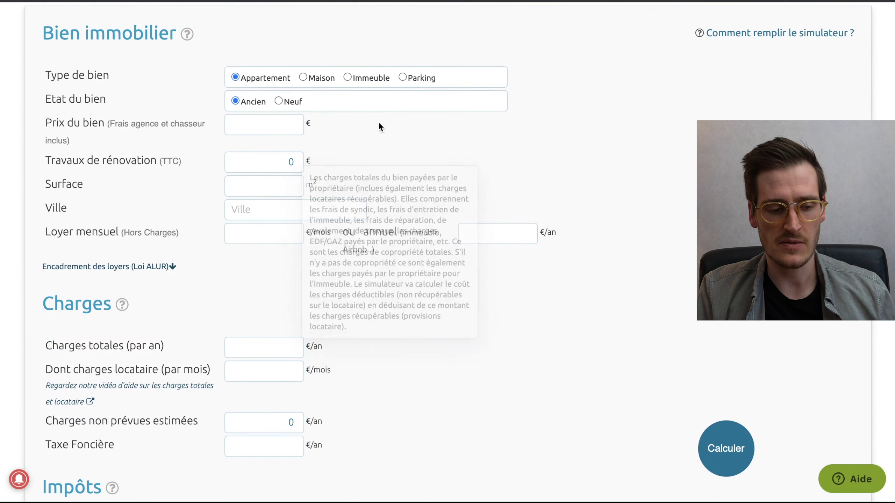
Set the property price to 24000 € and the renovation works to 3500 €
{"action": "left_click", "coordinate": [257, 125]}
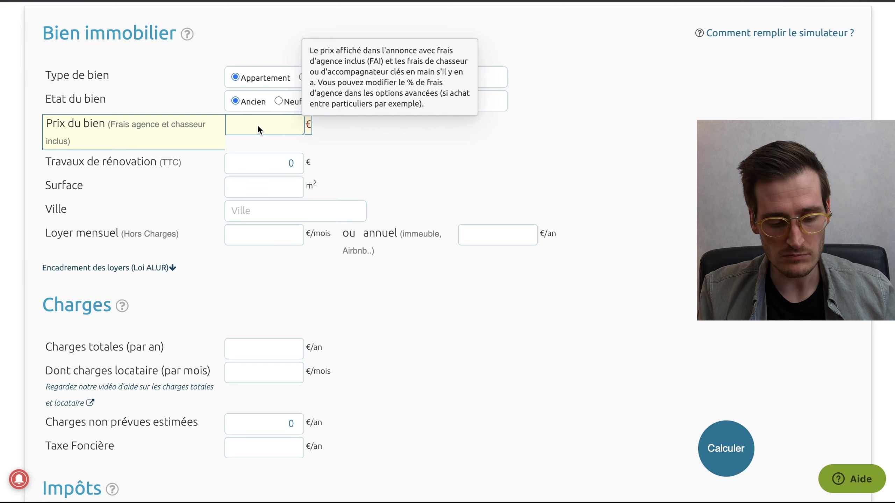
{"action": "type", "text": "24000"}
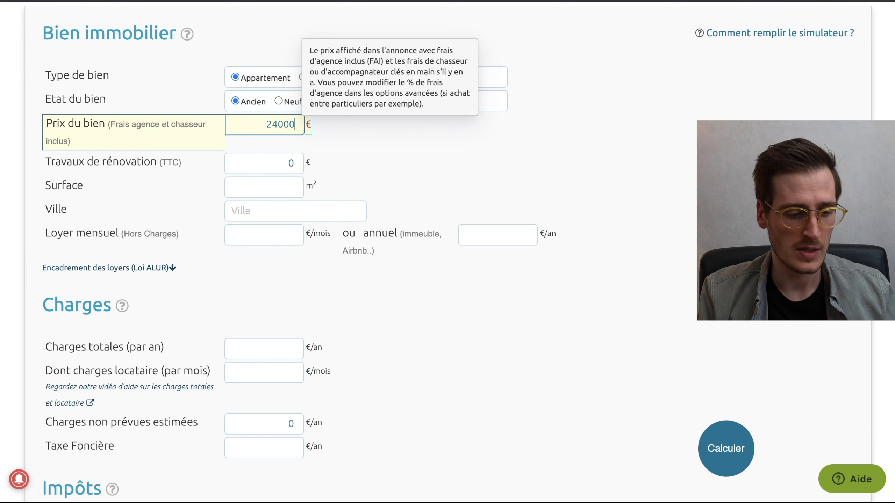
{"action": "key", "text": "Tab"}
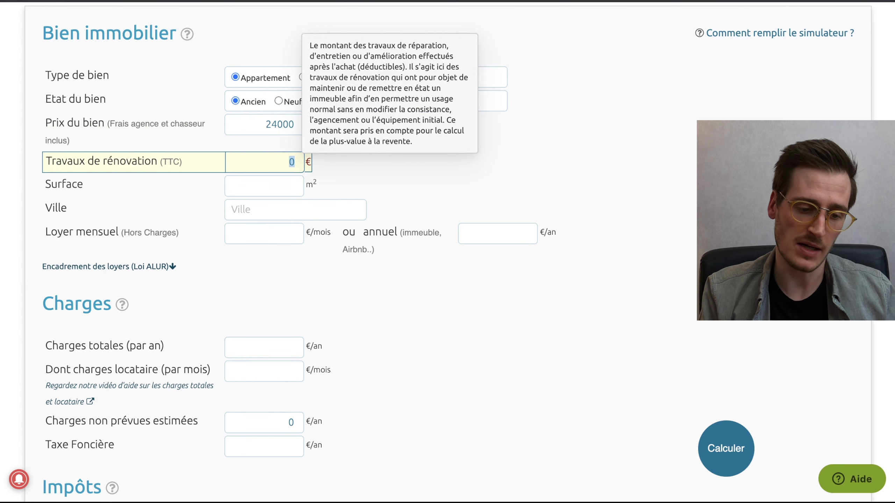
{"action": "type", "text": "3500"}
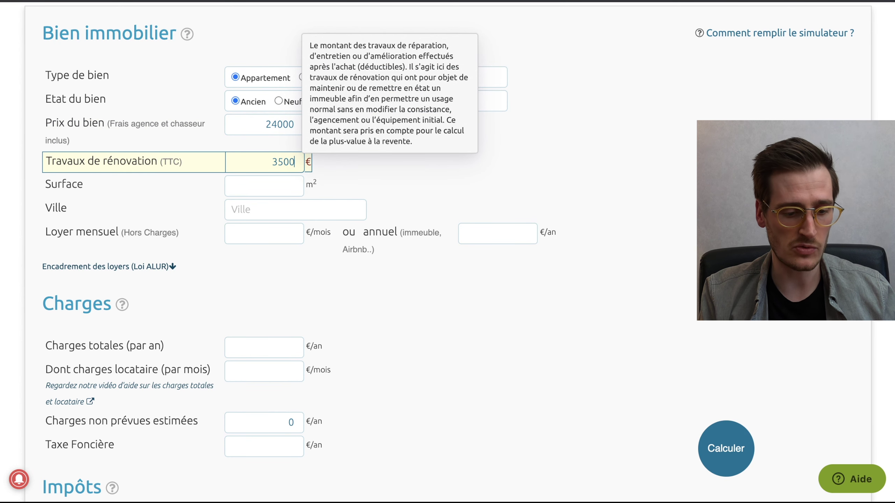
Set the property's surface to 25 m² and its city to Saint-Étienne (42000)
{"action": "key", "text": "Tab"}
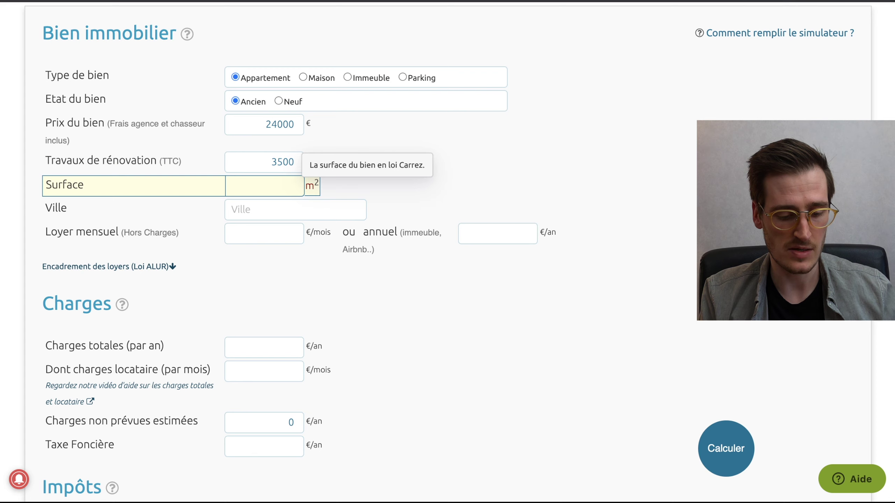
{"action": "type", "text": "25"}
{"action": "key", "text": "Tab"}
{"action": "type", "text": "42000"}
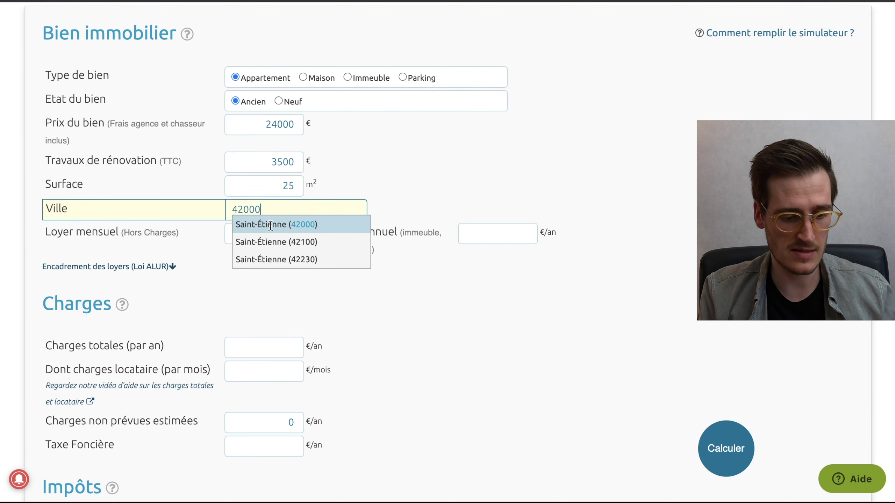
{"action": "key", "text": "Tab"}
Set the monthly rent excluding charges to 380 €
{"action": "left_click", "coordinate": [262, 235]}
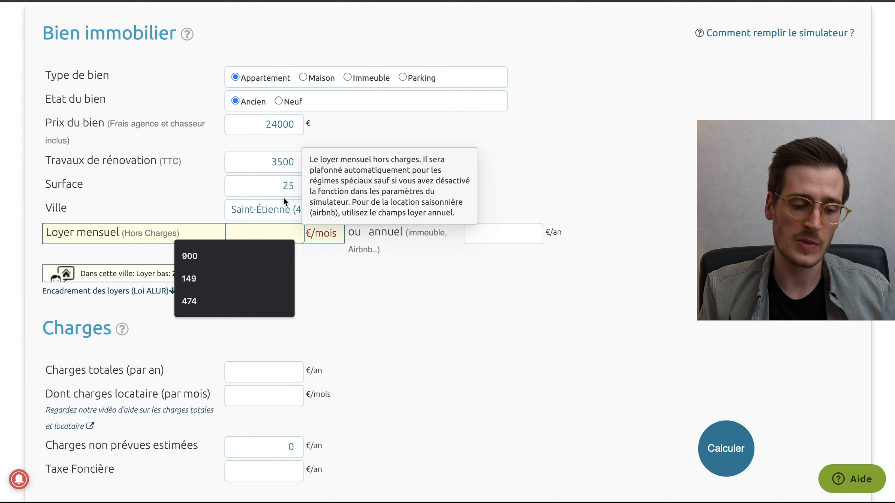
{"action": "type", "text": "380"}
{"action": "left_click", "coordinate": [509, 196]}
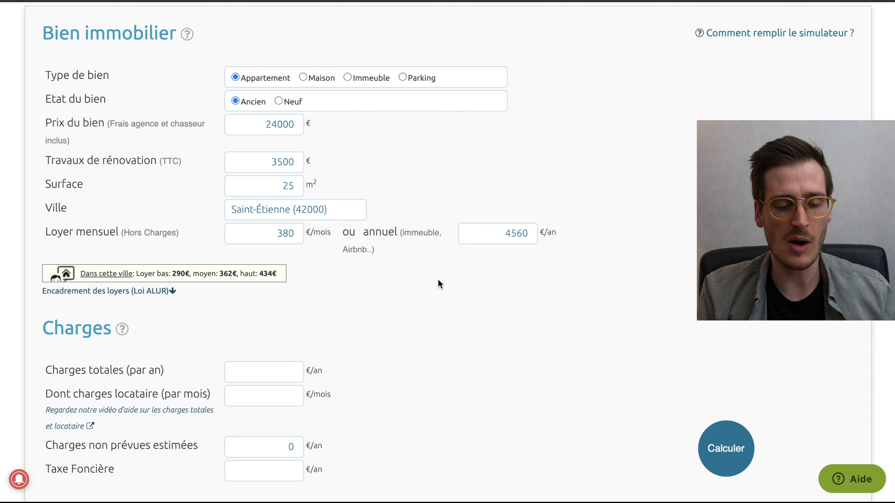
Set the total charges to 1000 € per year and the tenant's share to 20 € per month
{"action": "scroll", "coordinate": [438, 283], "scroll_direction": "down", "scroll_amount": 3}
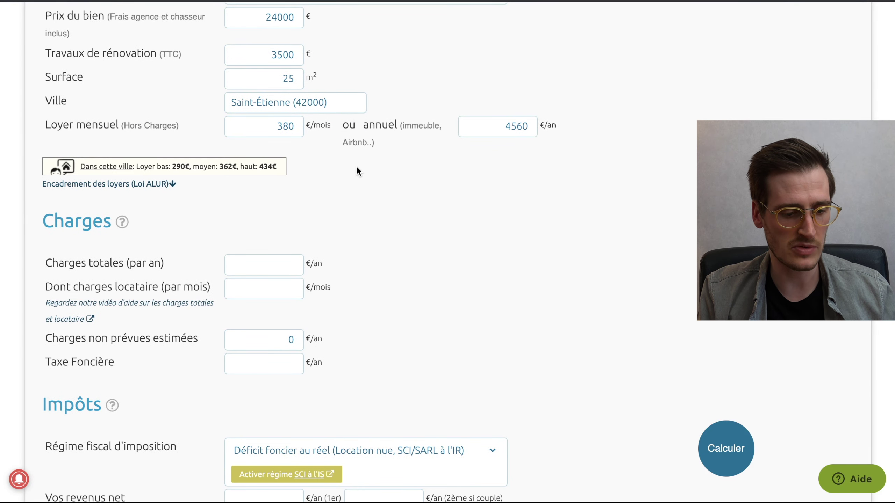
{"action": "scroll", "coordinate": [387, 173], "scroll_direction": "up", "scroll_amount": 1}
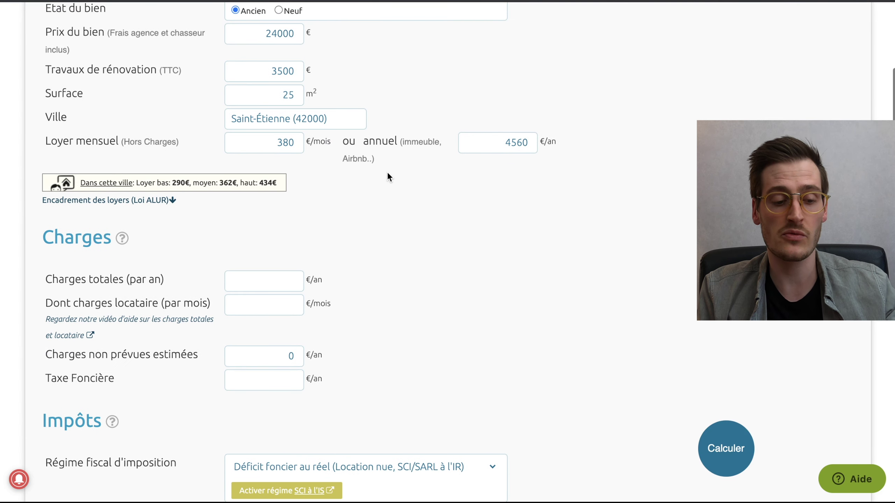
{"action": "scroll", "coordinate": [387, 173], "scroll_direction": "down", "scroll_amount": 1}
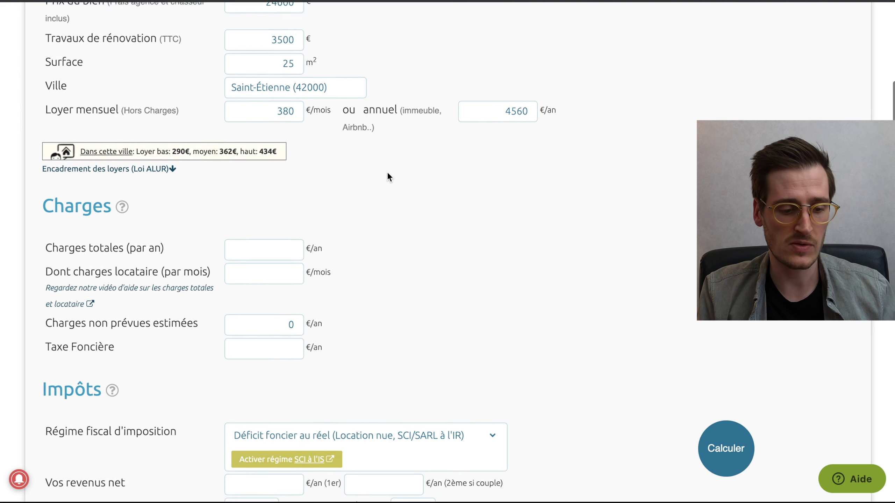
{"action": "scroll", "coordinate": [388, 173], "scroll_direction": "down", "scroll_amount": 2}
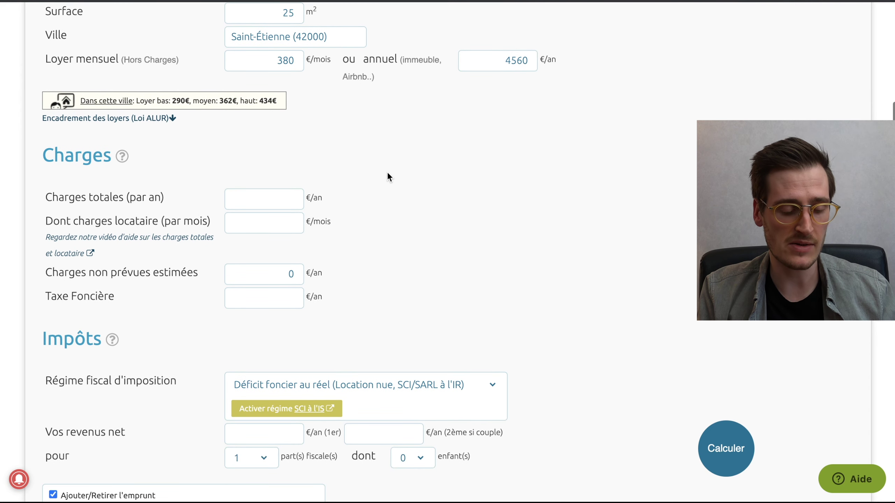
{"action": "left_click", "coordinate": [261, 203]}
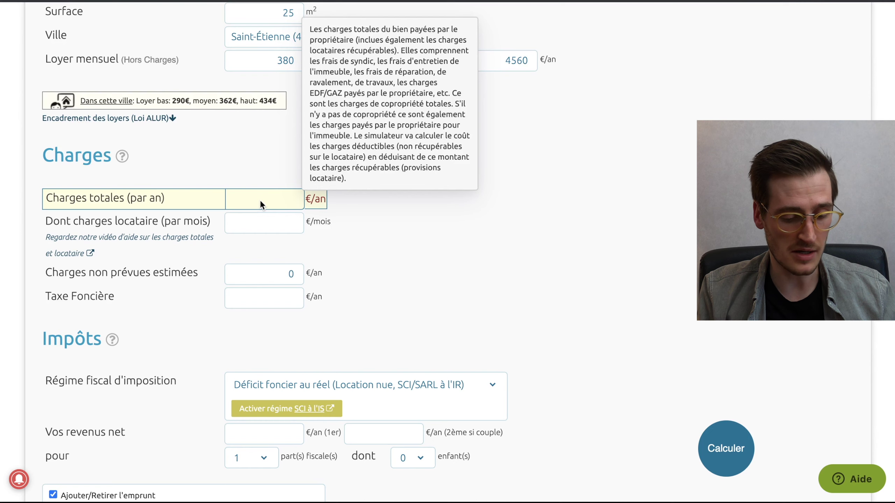
{"action": "type", "text": "1000"}
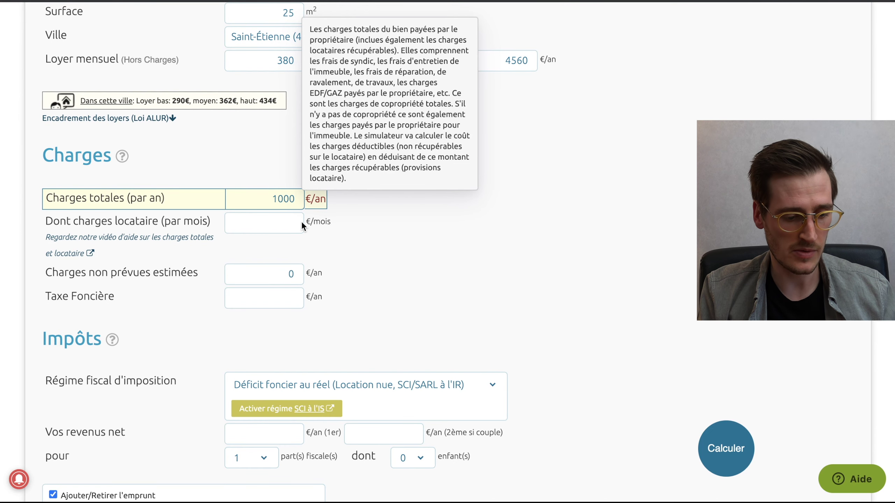
{"action": "left_click", "coordinate": [300, 227]}
{"action": "type", "text": "20"}
{"action": "left_click", "coordinate": [375, 253]}
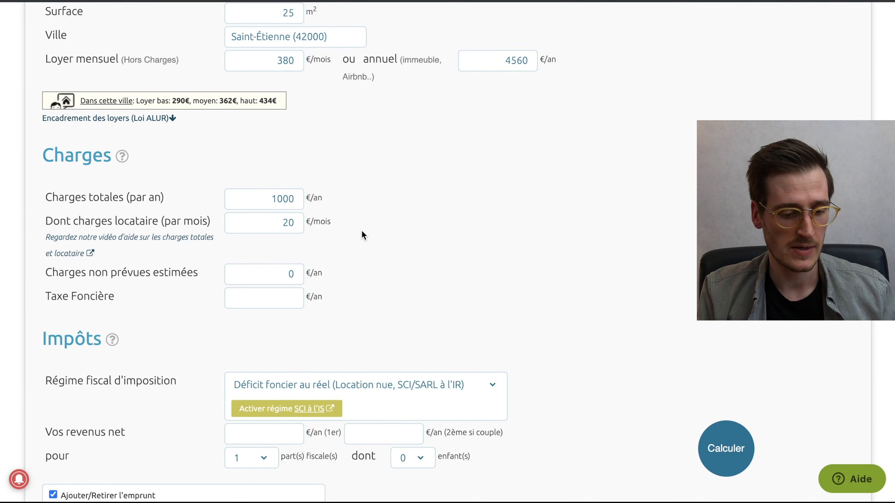
Set the estimated unforeseen charges to 400 € per year and the property tax (Taxe Foncière) to 750 € per year
{"action": "scroll", "coordinate": [361, 229], "scroll_direction": "down", "scroll_amount": 1}
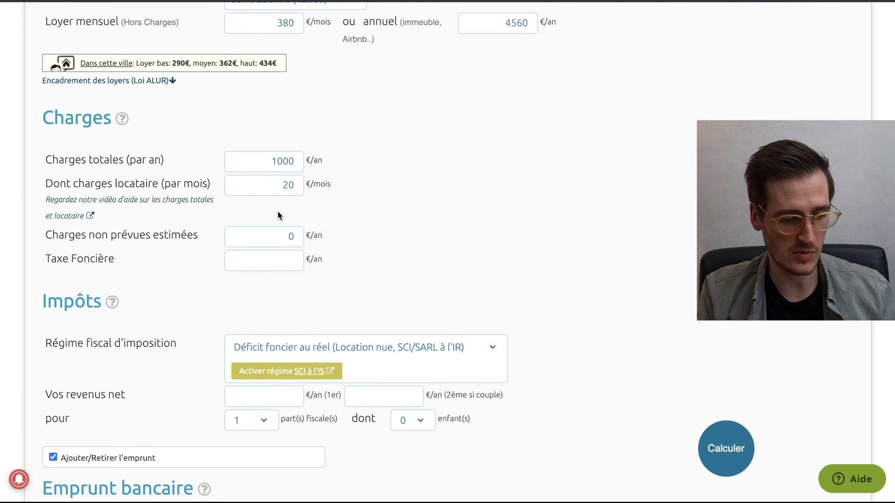
{"action": "left_click", "coordinate": [269, 234]}
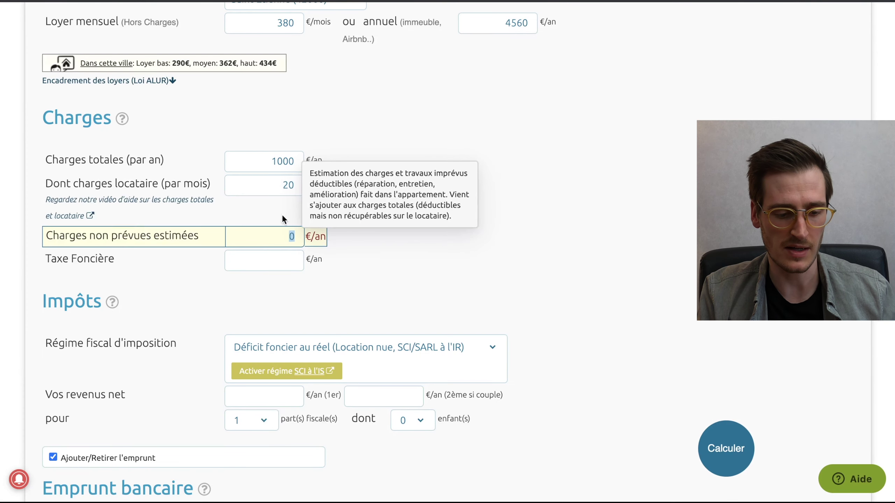
{"action": "left_click", "coordinate": [287, 236]}
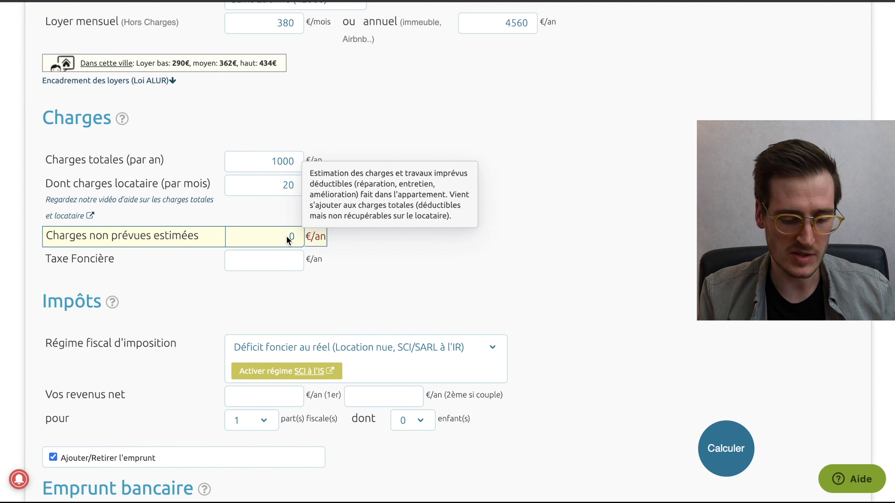
{"action": "type", "text": "400"}
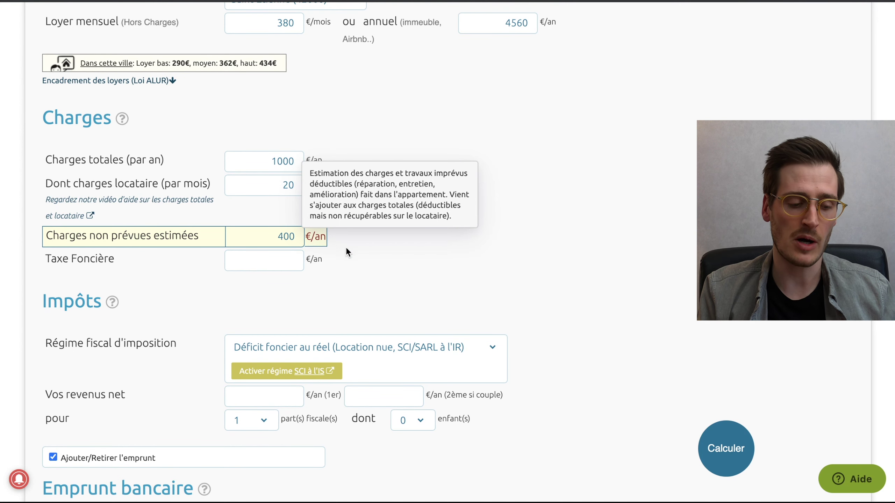
{"action": "left_click", "coordinate": [268, 260]}
{"action": "type", "text": "750"}
{"action": "left_click", "coordinate": [383, 274]}
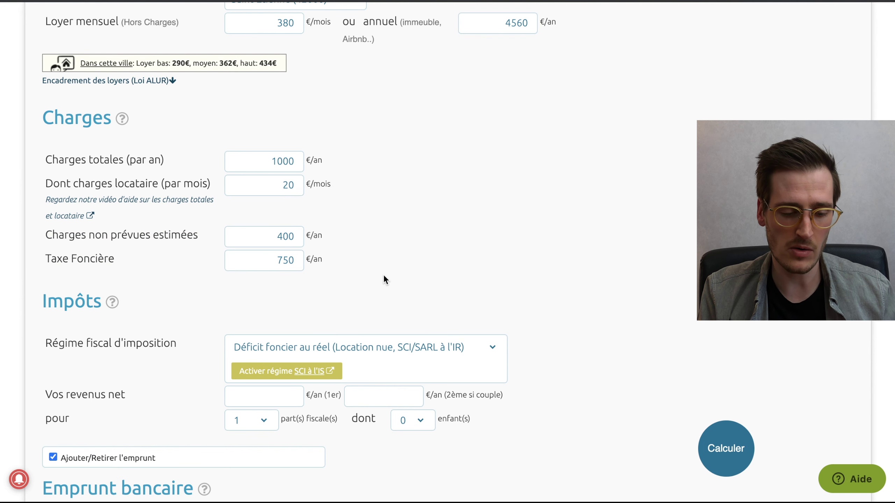
Review the available tax regimes and choose Déficit foncier au réel (Location nue, SCI/SARL à l'IR)
{"action": "scroll", "coordinate": [383, 274], "scroll_direction": "down", "scroll_amount": 3}
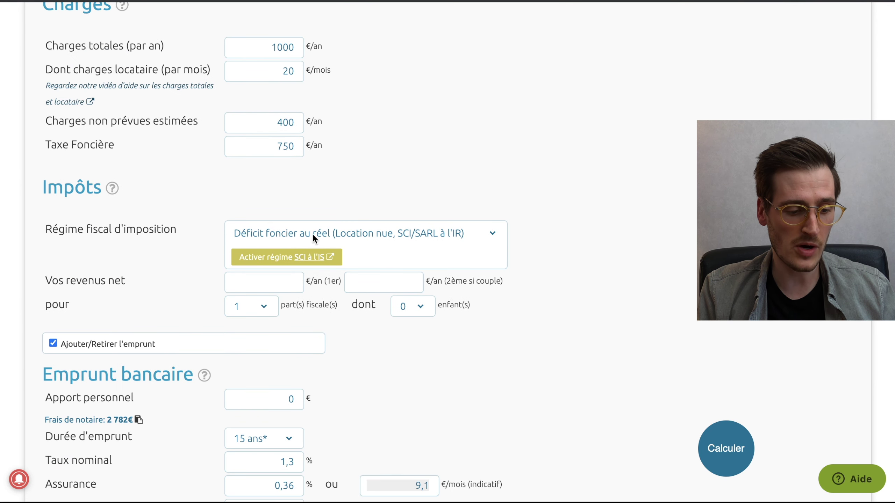
{"action": "left_click", "coordinate": [348, 232]}
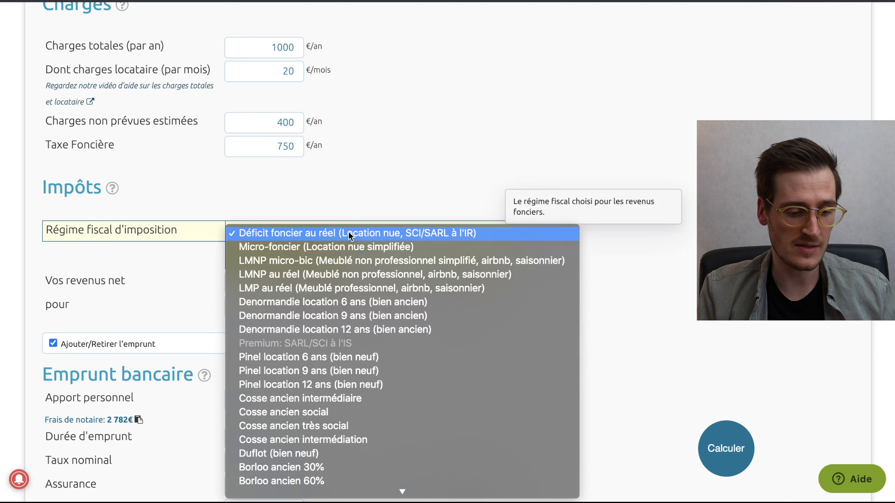
{"action": "left_click", "coordinate": [363, 195]}
{"action": "scroll", "coordinate": [365, 192], "scroll_direction": "down", "scroll_amount": 3}
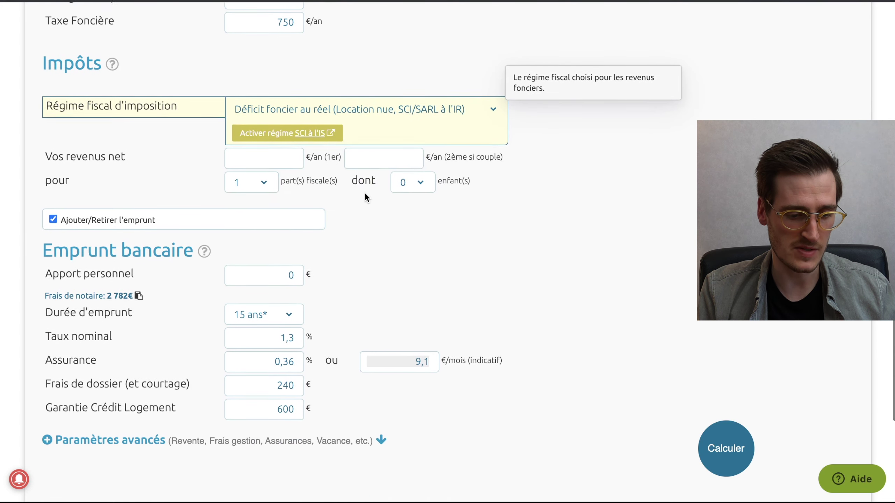
{"action": "left_click", "coordinate": [383, 94]}
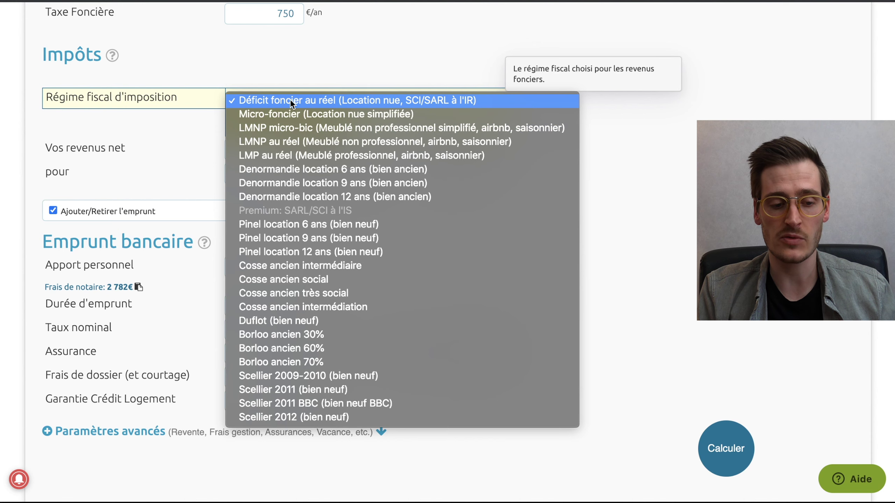
{"action": "left_click", "coordinate": [317, 99]}
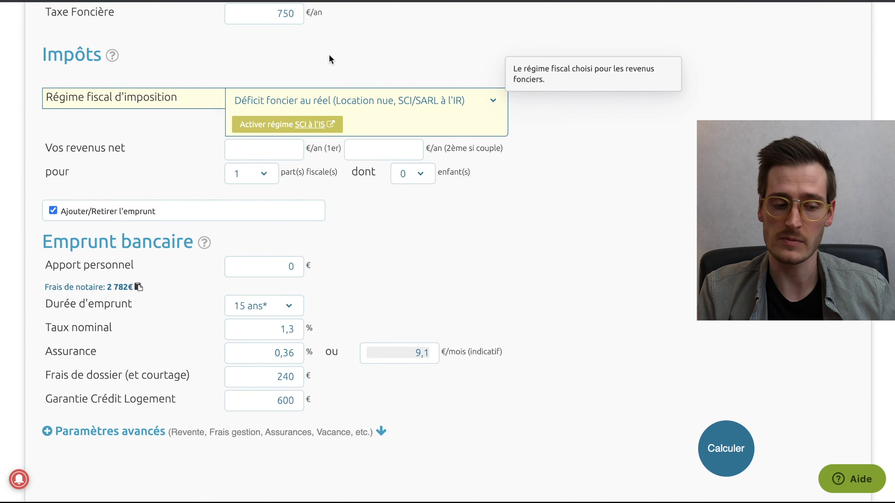
Set the first person's net annual income to 21000 €
{"action": "left_click", "coordinate": [276, 149]}
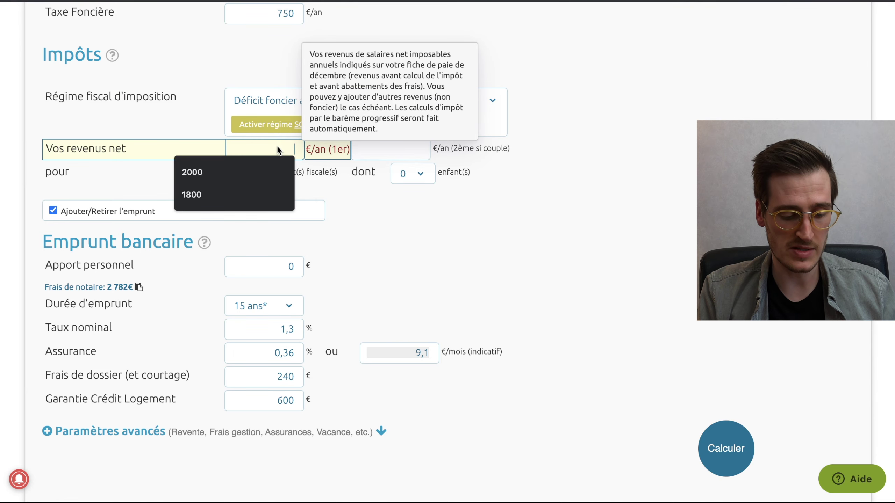
{"action": "type", "text": "21000"}
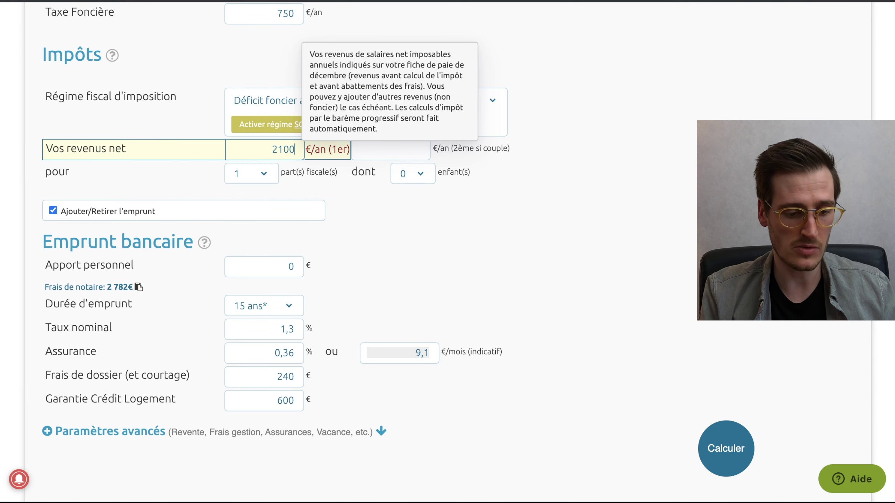
{"action": "left_click", "coordinate": [564, 182]}
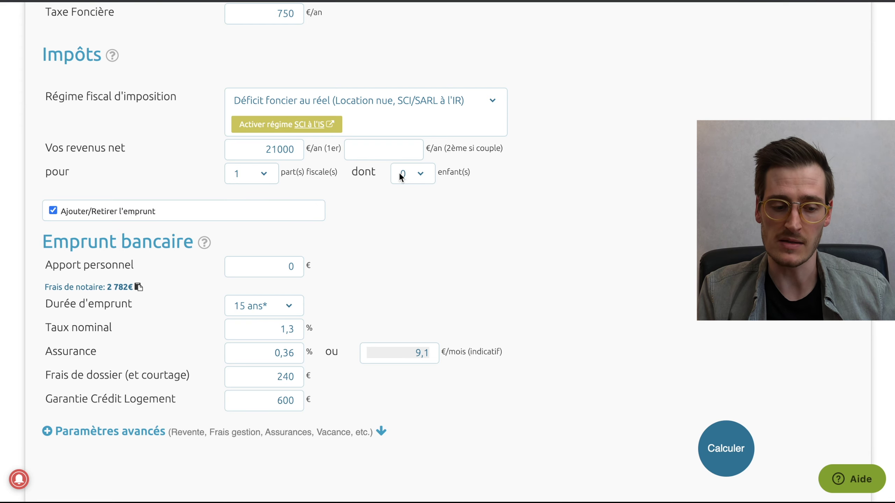
Copy the calculated notary fees of 2782 € into the loan's personal contribution (Apport personnel)
{"action": "scroll", "coordinate": [399, 254], "scroll_direction": "down", "scroll_amount": 2}
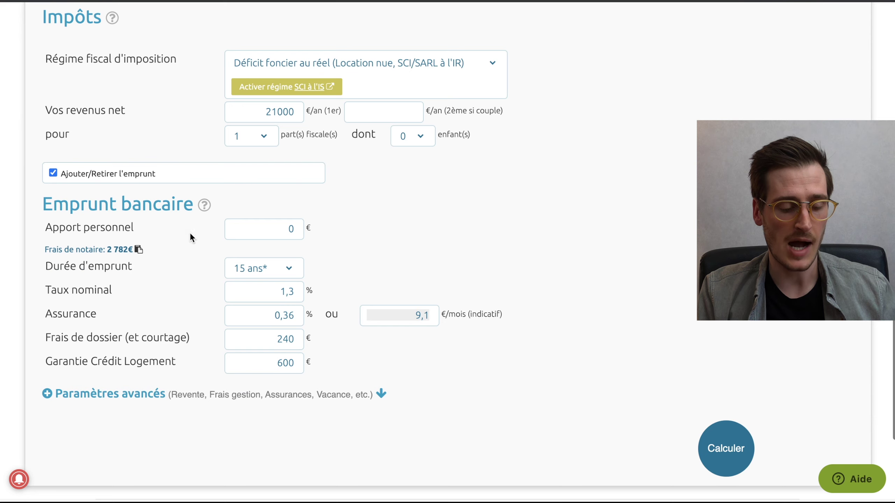
{"action": "left_click_drag", "start_coordinate": [45, 247], "coordinate": [128, 244]}
{"action": "left_click", "coordinate": [119, 251]}
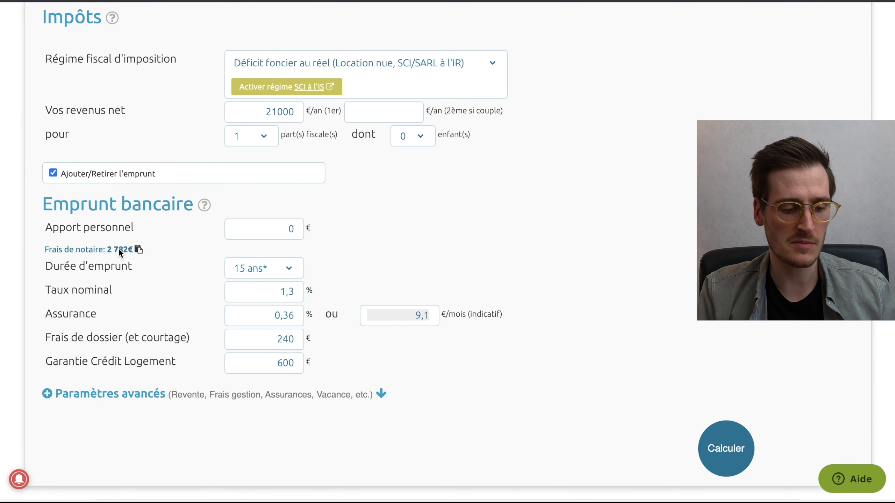
{"action": "left_click", "coordinate": [138, 249]}
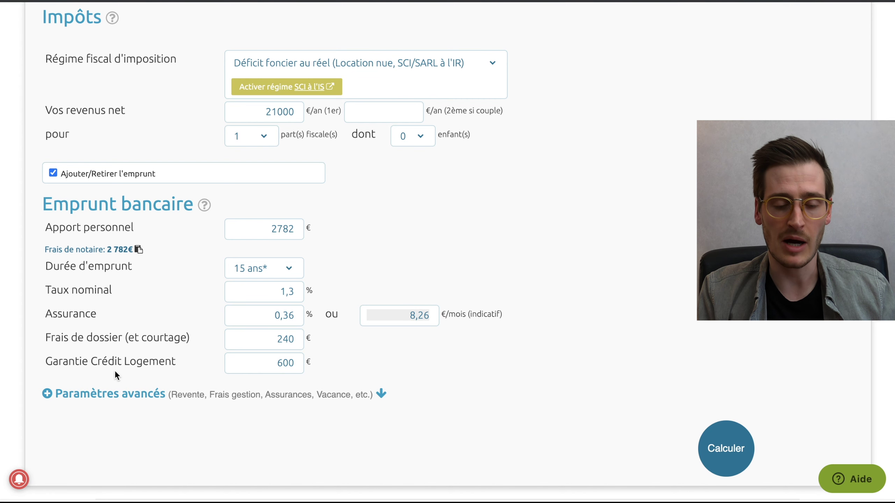
Set the loan duration (Durée d'emprunt) to 20 years
{"action": "scroll", "coordinate": [405, 176], "scroll_direction": "down", "scroll_amount": 2}
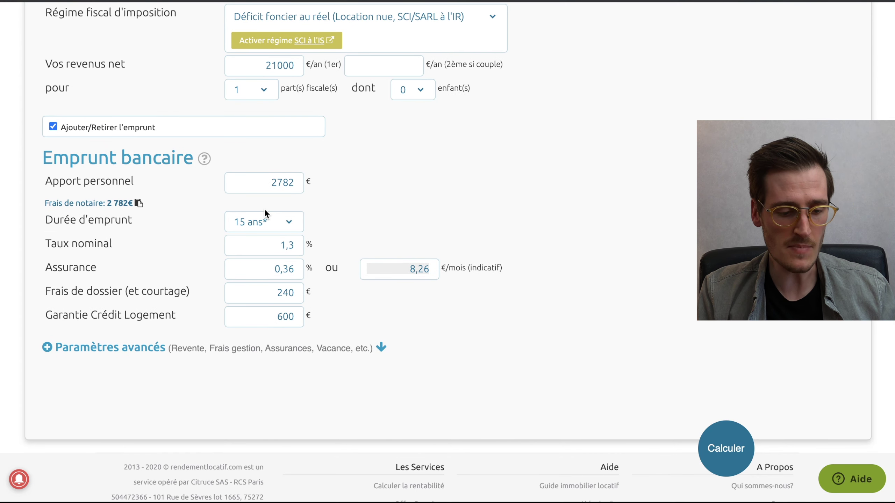
{"action": "left_click", "coordinate": [260, 220]}
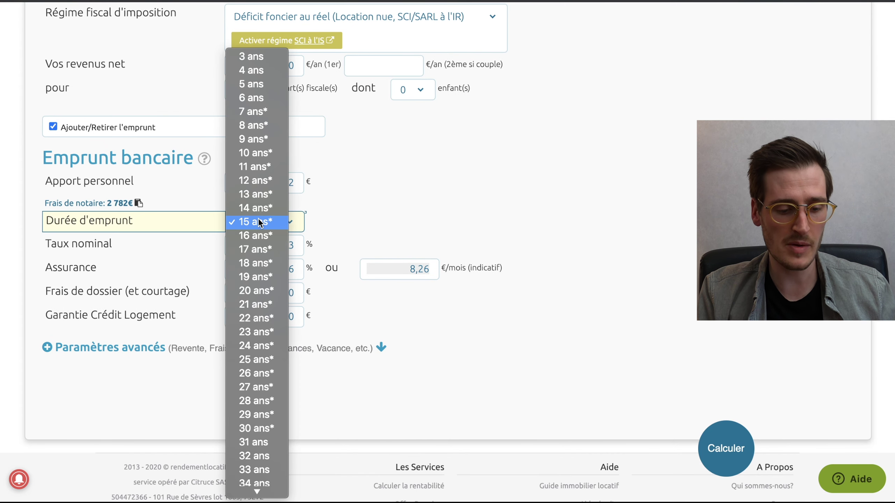
{"action": "left_click", "coordinate": [260, 291]}
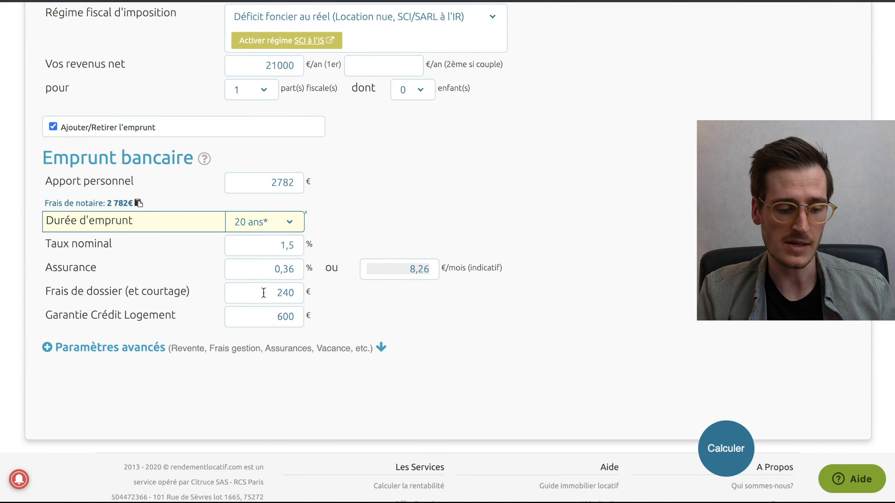
Expand the advanced parameters and review the explanations for the agency management fees and the owner's re-letting fees
{"action": "left_click", "coordinate": [48, 348]}
{"action": "scroll", "coordinate": [575, 259], "scroll_direction": "down", "scroll_amount": 3}
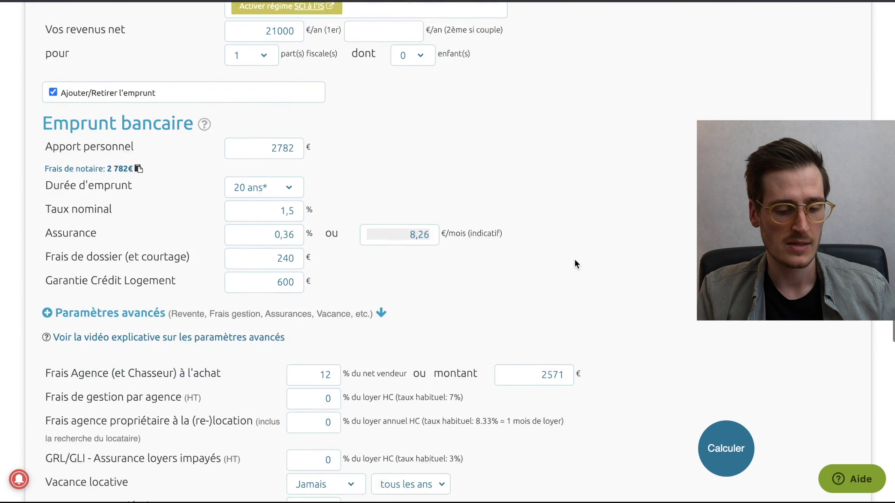
{"action": "scroll", "coordinate": [629, 194], "scroll_direction": "down", "scroll_amount": 6}
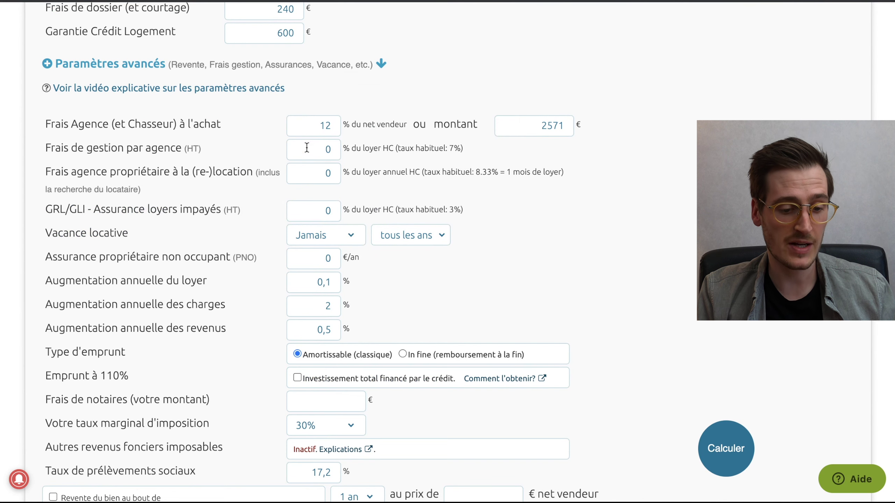
{"action": "left_click", "coordinate": [346, 148]}
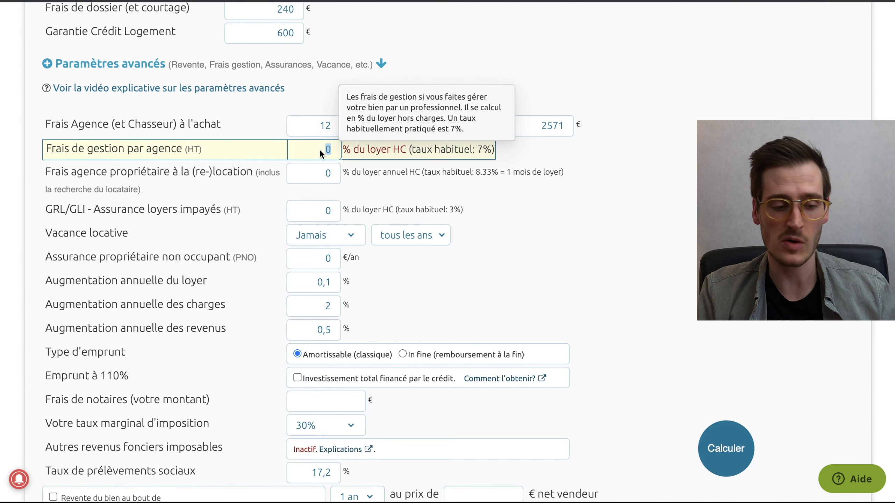
{"action": "left_click", "coordinate": [327, 178]}
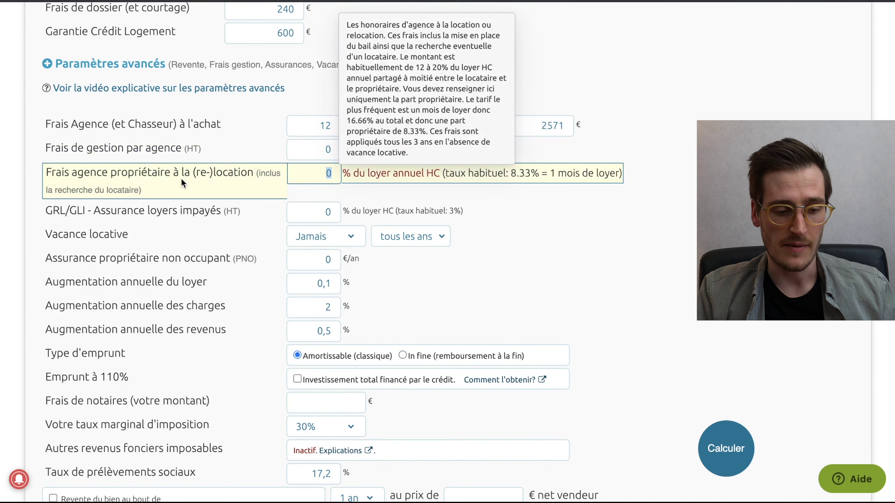
{"action": "left_click", "coordinate": [353, 192]}
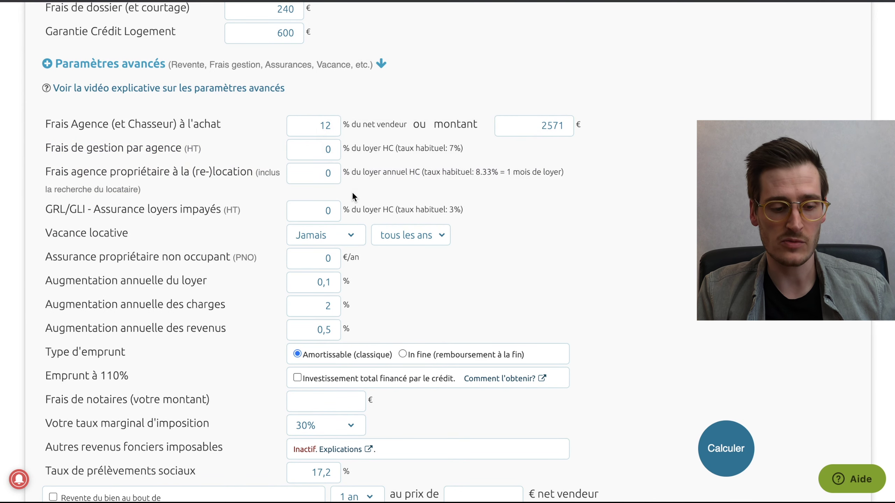
{"action": "left_click_drag", "start_coordinate": [248, 173], "coordinate": [147, 172]}
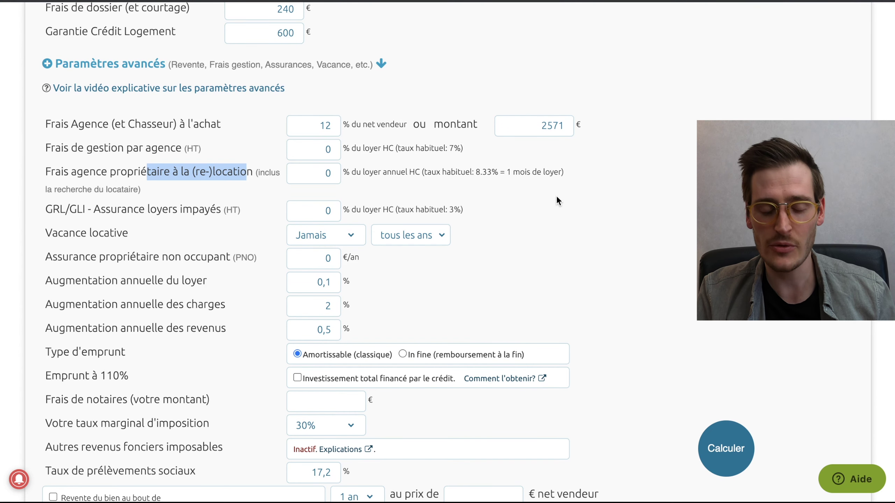
{"action": "left_click", "coordinate": [589, 174]}
Set the rental vacancy to 1 month every 2 years and the non-occupant owner insurance (PNO) to 150 € per year
{"action": "scroll", "coordinate": [563, 201], "scroll_direction": "down", "scroll_amount": 2}
{"action": "scroll", "coordinate": [558, 209], "scroll_direction": "down", "scroll_amount": 1}
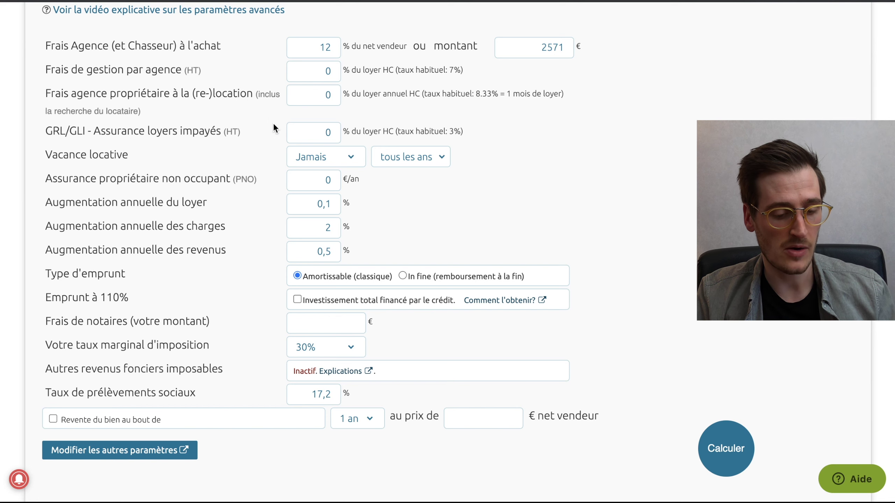
{"action": "left_click", "coordinate": [343, 159]}
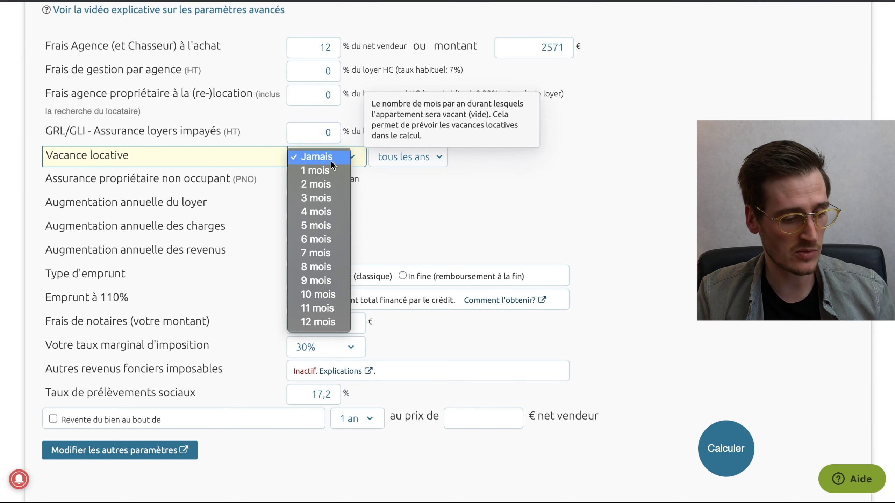
{"action": "left_click", "coordinate": [320, 167]}
{"action": "left_click", "coordinate": [401, 157]}
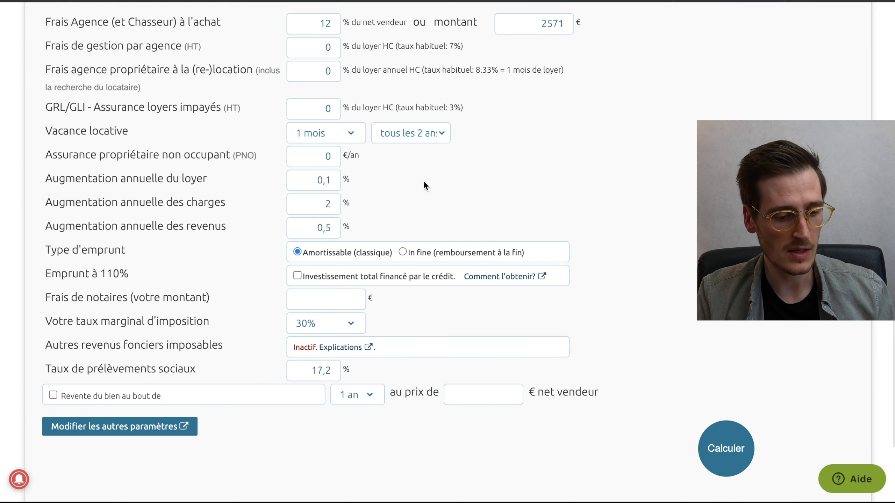
{"action": "key", "text": "Tab"}
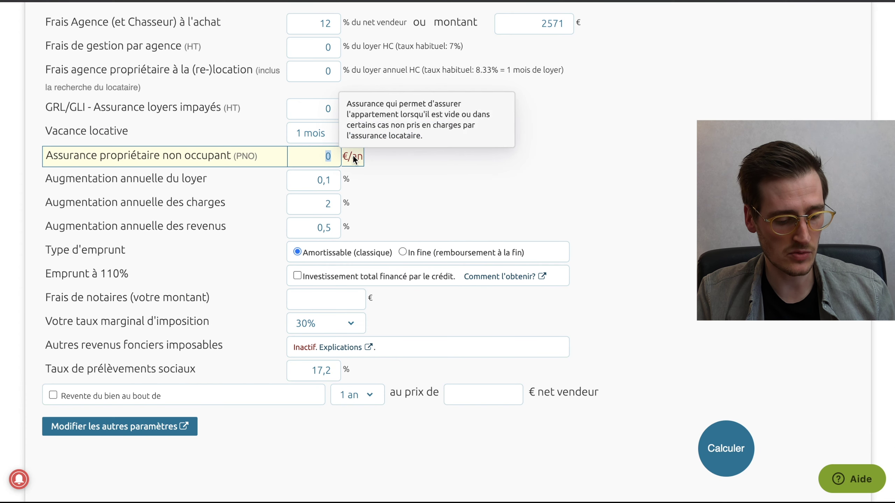
{"action": "type", "text": "150"}
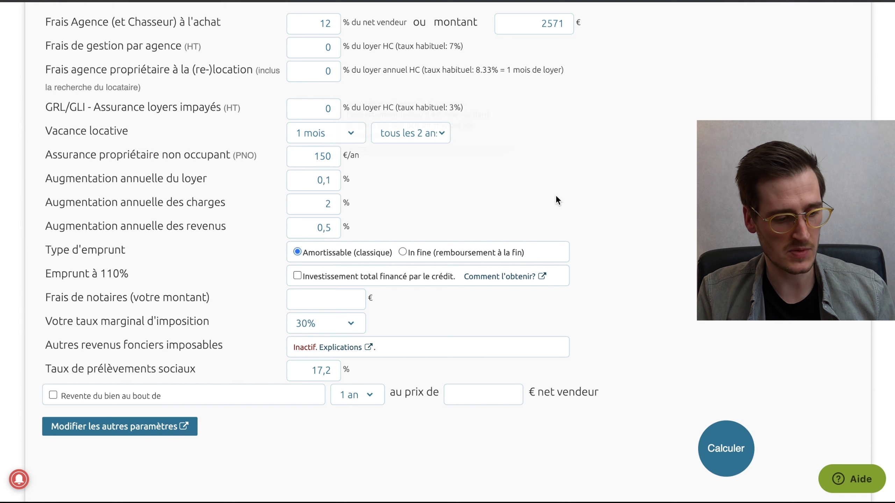
Check the notary fees explanation and look over the loan settings and the remaining advanced parameters
{"action": "scroll", "coordinate": [429, 207], "scroll_direction": "down", "scroll_amount": 1}
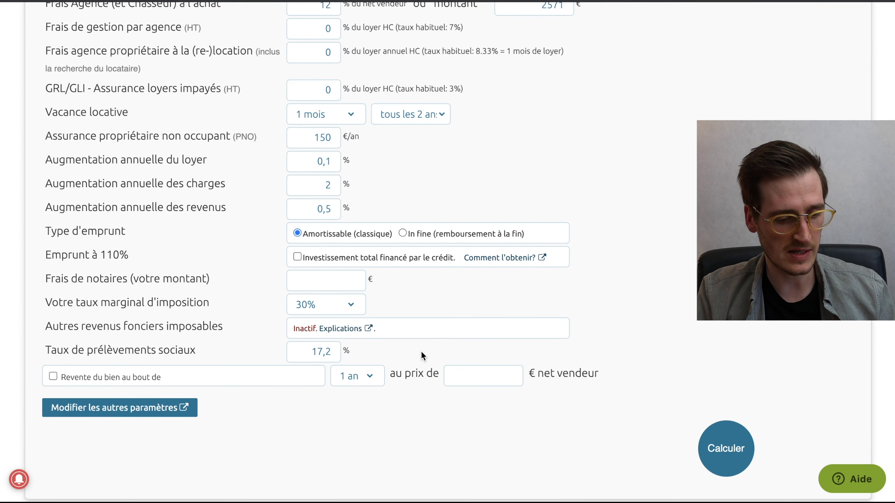
{"action": "left_click", "coordinate": [313, 281]}
{"action": "scroll", "coordinate": [388, 162], "scroll_direction": "up", "scroll_amount": 5}
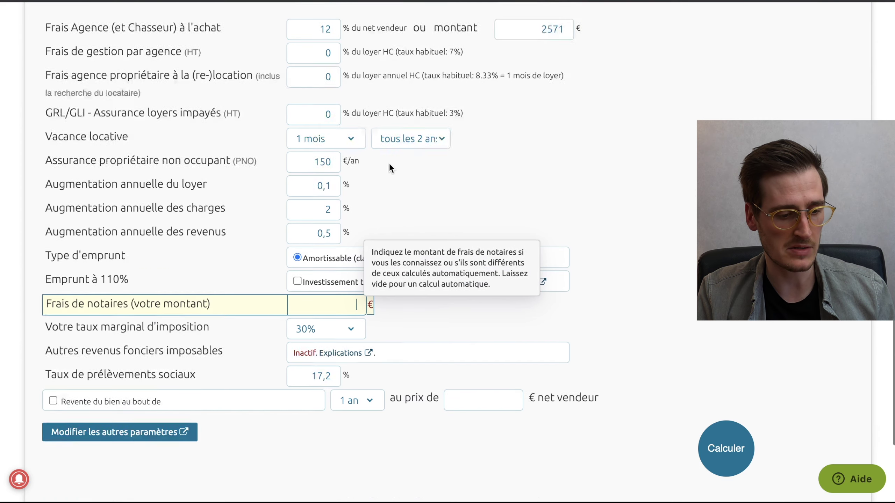
{"action": "scroll", "coordinate": [84, 64], "scroll_direction": "up", "scroll_amount": 4}
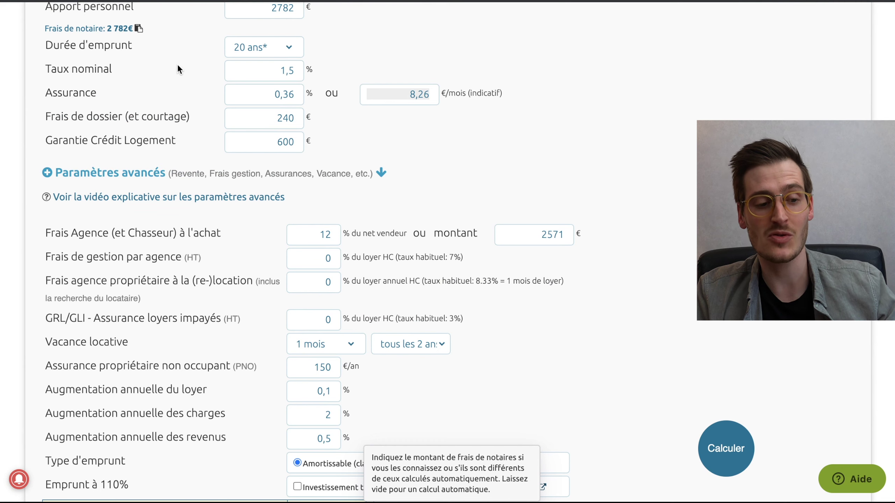
{"action": "scroll", "coordinate": [227, 208], "scroll_direction": "down", "scroll_amount": 7}
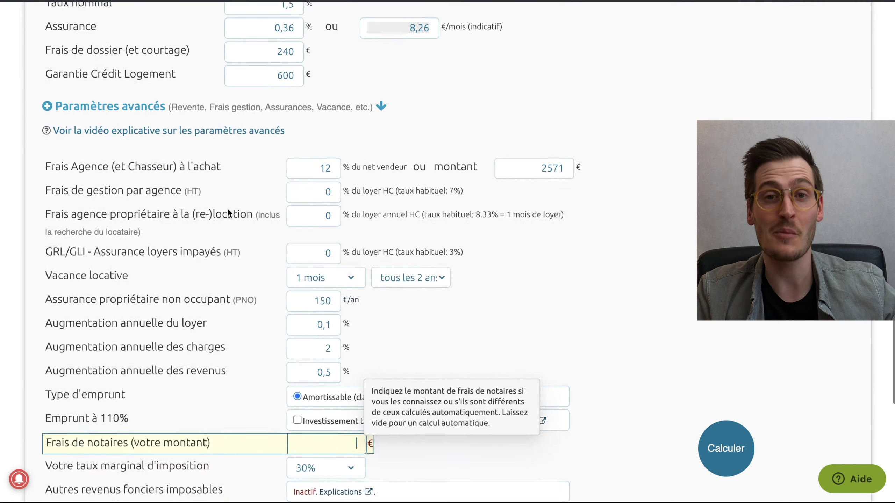
{"action": "scroll", "coordinate": [227, 208], "scroll_direction": "down", "scroll_amount": 2}
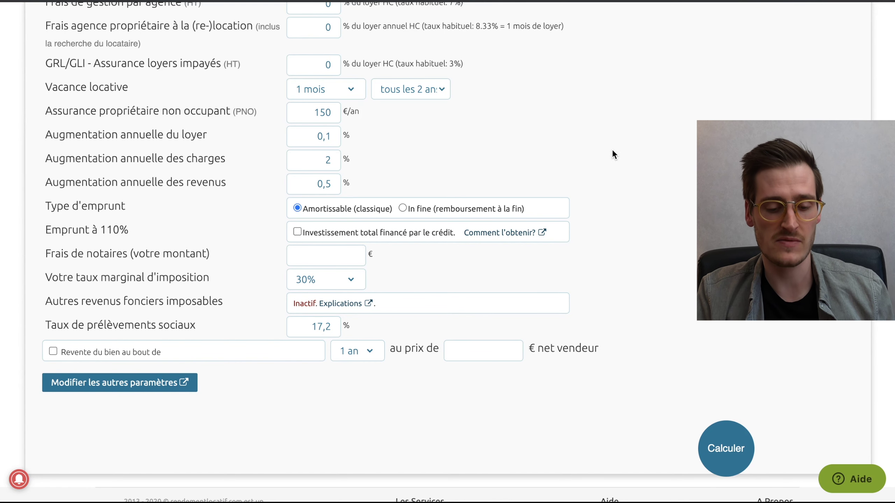
{"action": "scroll", "coordinate": [338, 252], "scroll_direction": "up", "scroll_amount": 13}
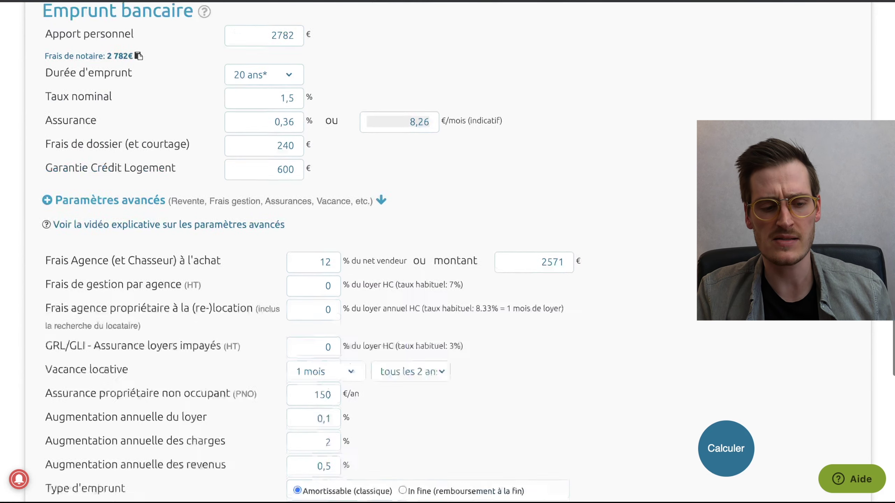
{"action": "scroll", "coordinate": [447, 252], "scroll_direction": "up", "scroll_amount": 1}
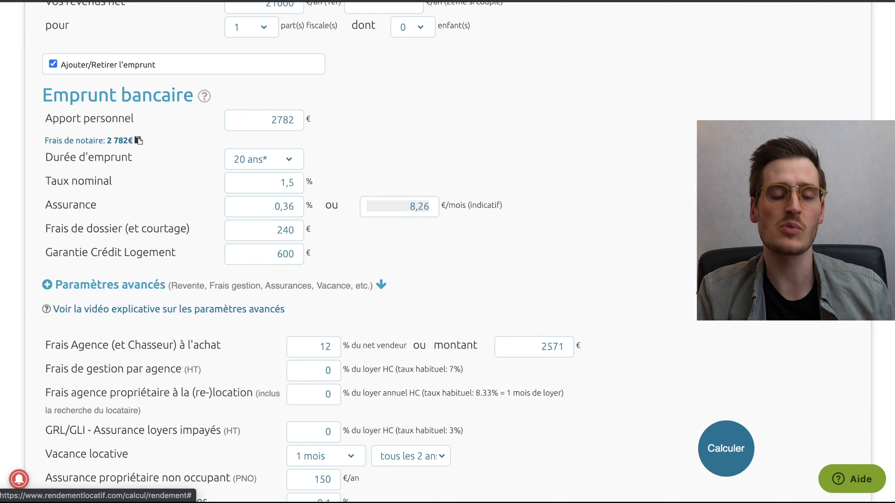
{"action": "scroll", "coordinate": [448, 252], "scroll_direction": "down", "scroll_amount": 13}
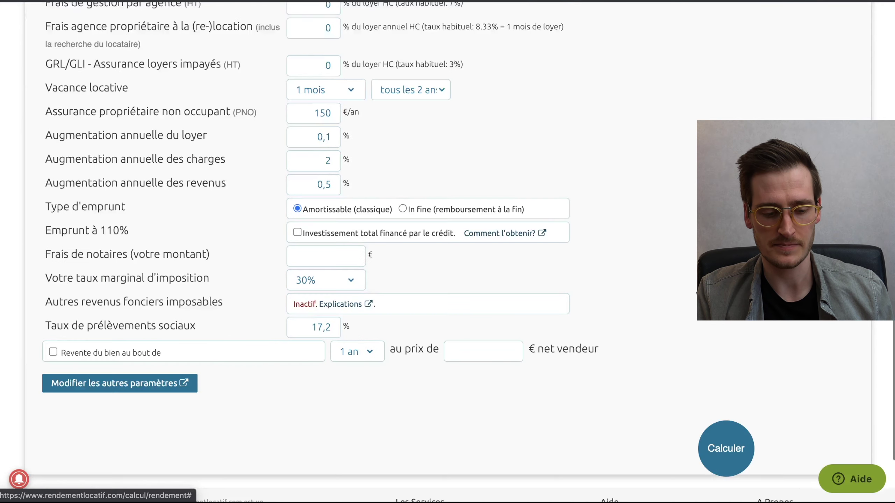
Calculate the investment's return and review the project description and key figures in the full report's summary
{"action": "left_click", "coordinate": [728, 445]}
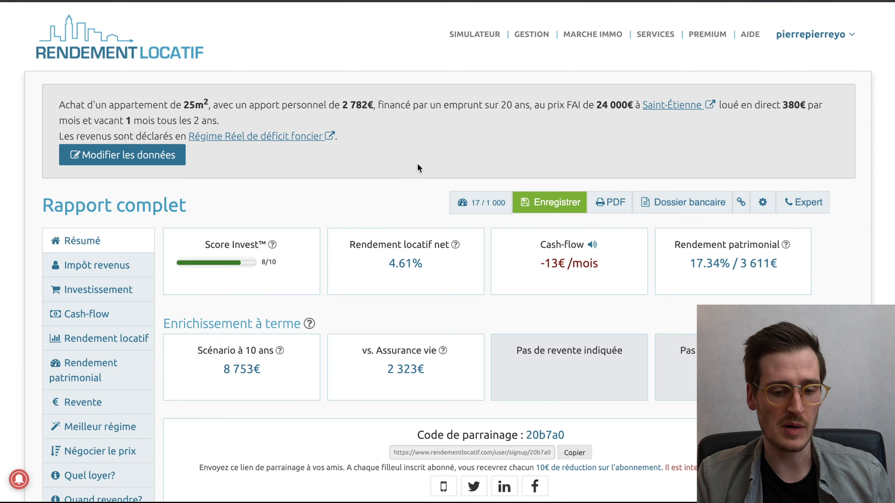
{"action": "left_click_drag", "start_coordinate": [59, 104], "coordinate": [222, 121]}
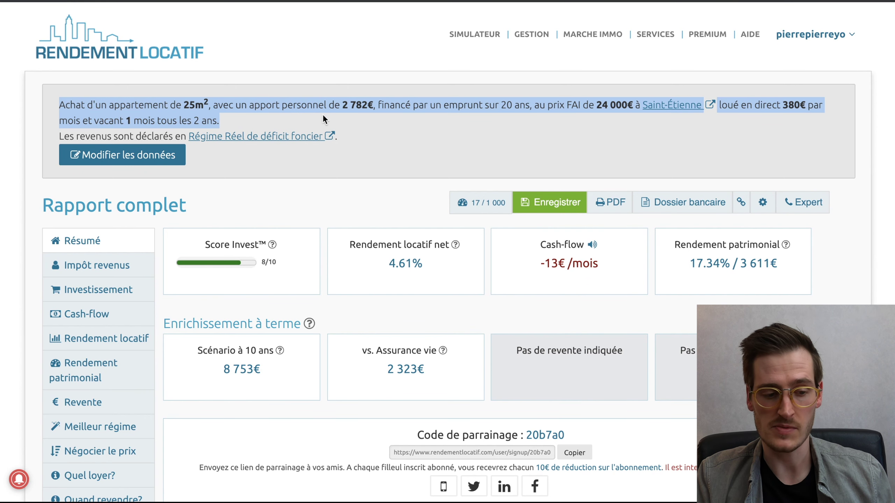
{"action": "left_click", "coordinate": [464, 118]}
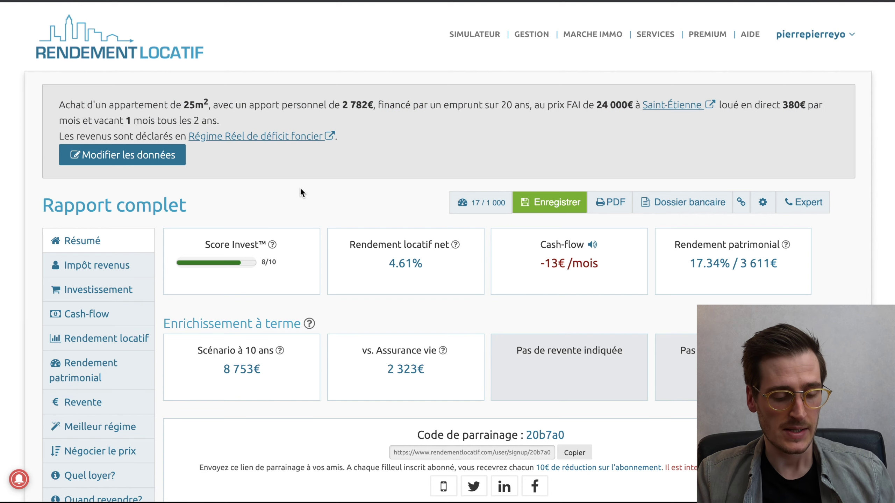
{"action": "scroll", "coordinate": [300, 187], "scroll_direction": "down", "scroll_amount": 1}
{"action": "scroll", "coordinate": [300, 193], "scroll_direction": "down", "scroll_amount": 1}
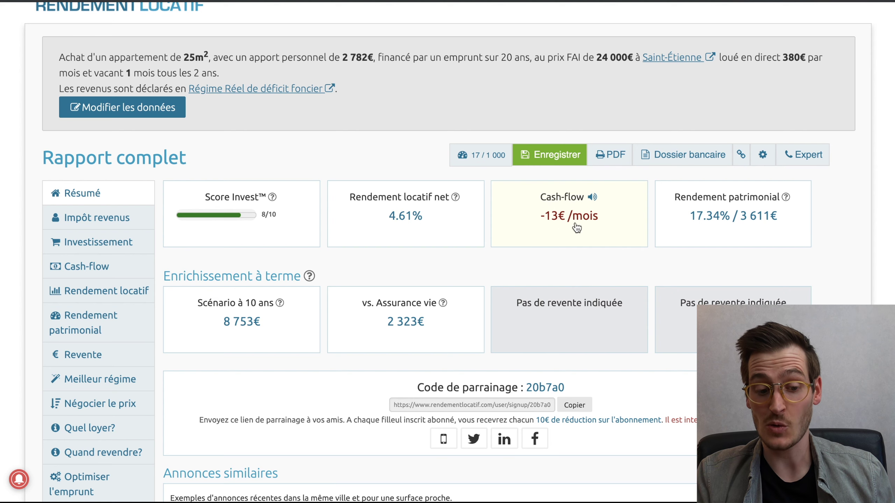
{"action": "scroll", "coordinate": [402, 249], "scroll_direction": "down", "scroll_amount": 1}
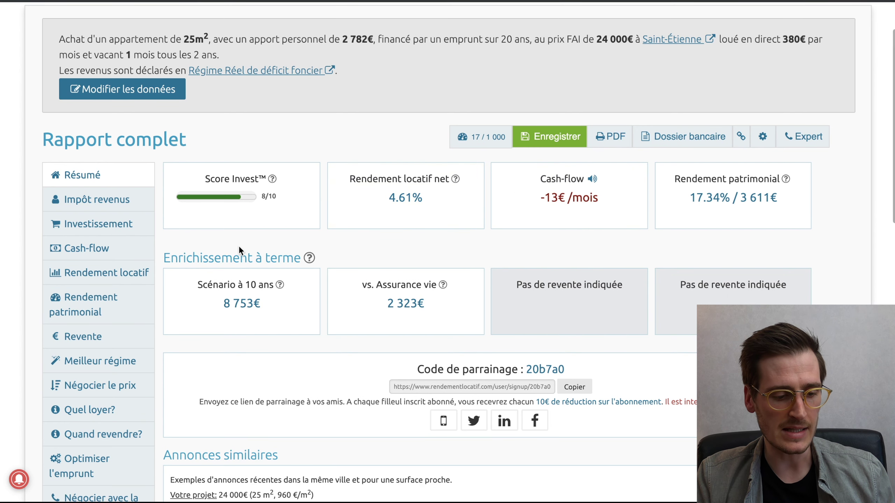
{"action": "scroll", "coordinate": [220, 229], "scroll_direction": "down", "scroll_amount": 3}
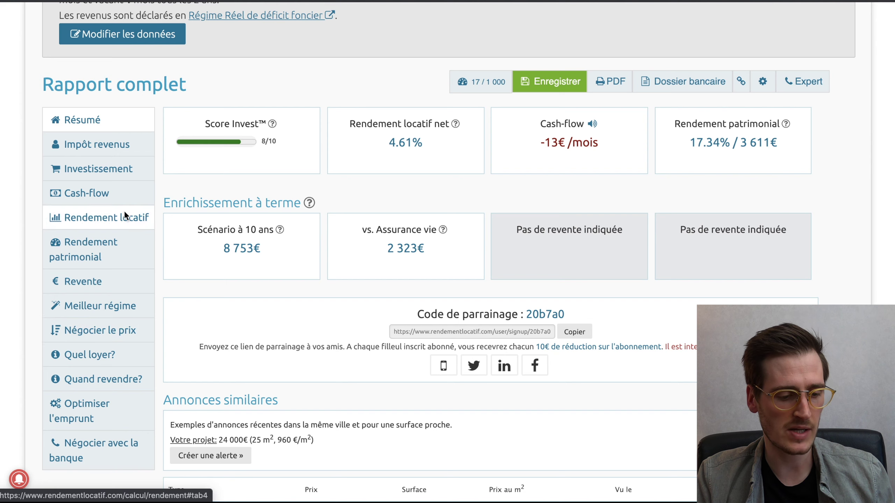
Open the report's cash-flow section and examine the rent in the chart and the first-year monthly breakdown
{"action": "left_click", "coordinate": [119, 193]}
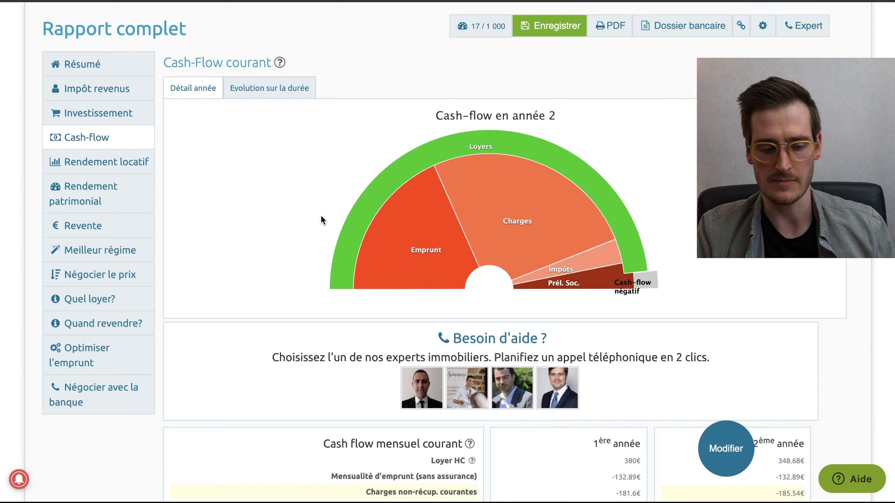
{"action": "mouse_move", "coordinate": [384, 172]}
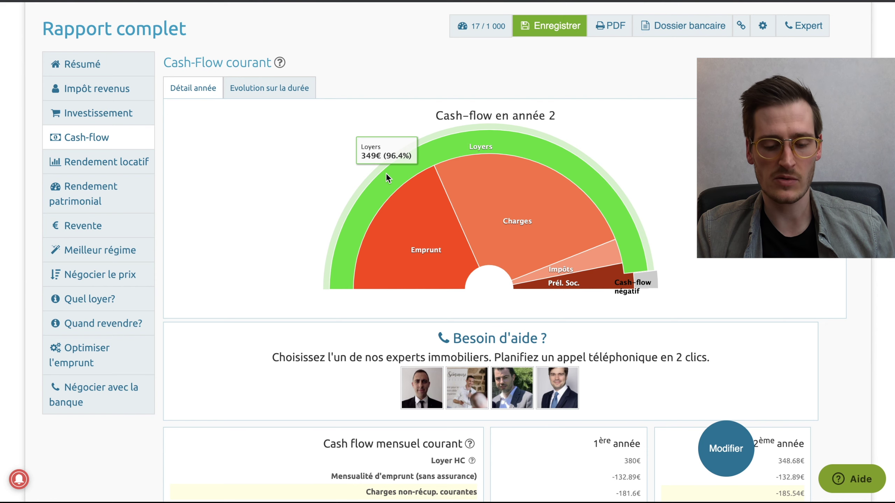
{"action": "scroll", "coordinate": [340, 190], "scroll_direction": "down", "scroll_amount": 5}
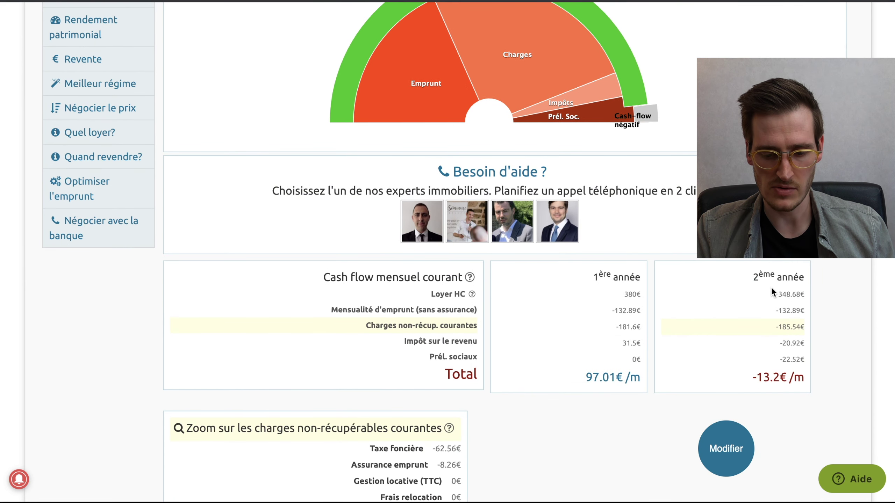
{"action": "left_click_drag", "start_coordinate": [426, 295], "coordinate": [639, 294]}
{"action": "double_click", "coordinate": [631, 294]}
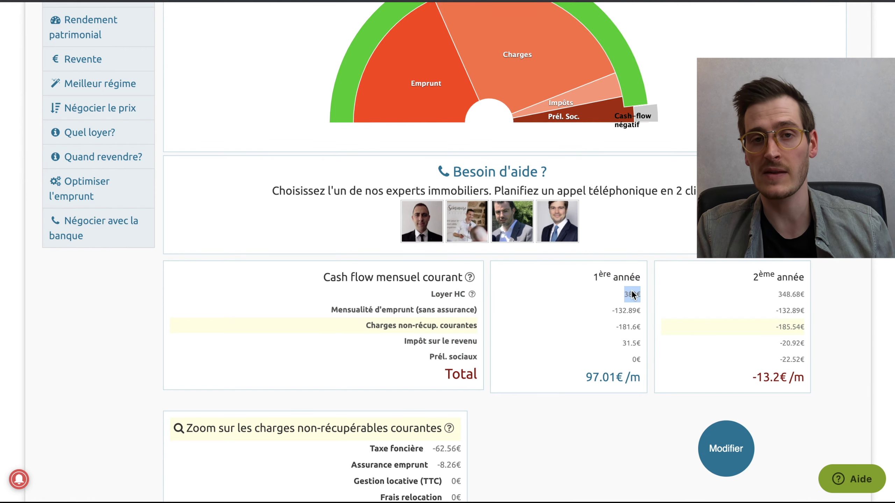
Examine the second-year rent in the monthly cash-flow table and the cash-flow share in the year 2 chart
{"action": "mouse_move", "coordinate": [804, 295]}
{"action": "left_mouse_down"}
{"action": "mouse_move", "coordinate": [812, 296]}
{"action": "mouse_move", "coordinate": [799, 294]}
{"action": "left_mouse_up"}
{"action": "double_click", "coordinate": [799, 294]}
{"action": "scroll", "coordinate": [769, 259], "scroll_direction": "up", "scroll_amount": 1}
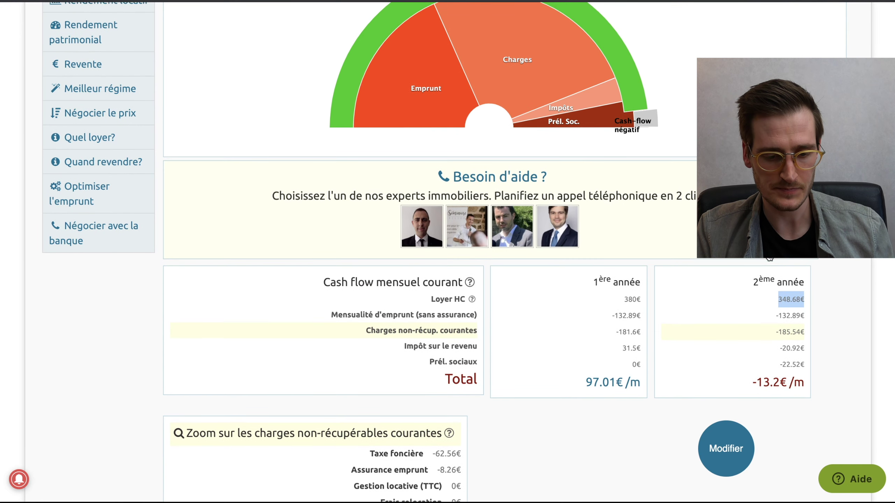
{"action": "scroll", "coordinate": [740, 229], "scroll_direction": "up", "scroll_amount": 5}
{"action": "scroll", "coordinate": [686, 198], "scroll_direction": "down", "scroll_amount": 6}
{"action": "scroll", "coordinate": [663, 182], "scroll_direction": "up", "scroll_amount": 6}
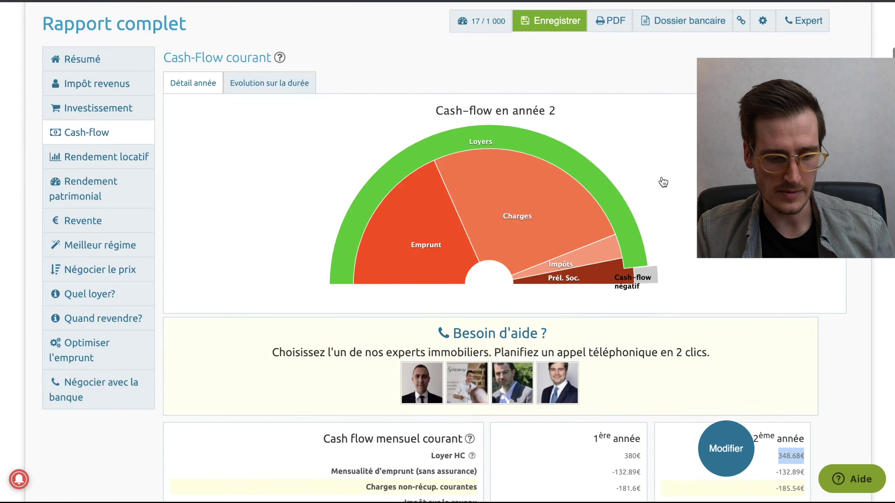
{"action": "scroll", "coordinate": [426, 214], "scroll_direction": "up", "scroll_amount": 1}
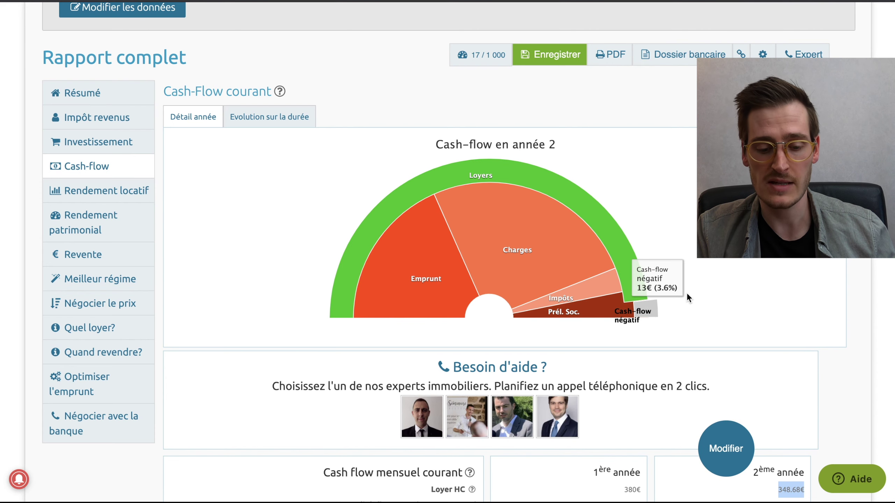
Examine the first-year rent and current non-recoverable charges in the monthly cash-flow table
{"action": "scroll", "coordinate": [687, 298], "scroll_direction": "down", "scroll_amount": 4}
{"action": "scroll", "coordinate": [474, 356], "scroll_direction": "down", "scroll_amount": 2}
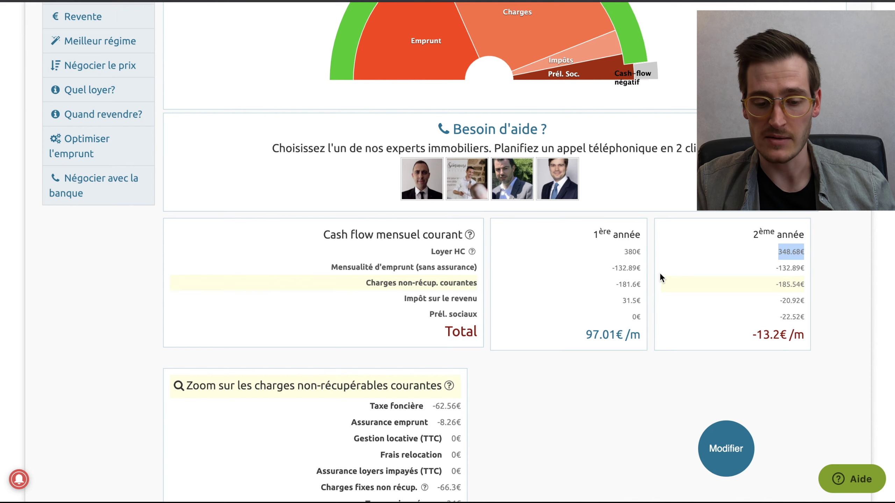
{"action": "left_click", "coordinate": [428, 254]}
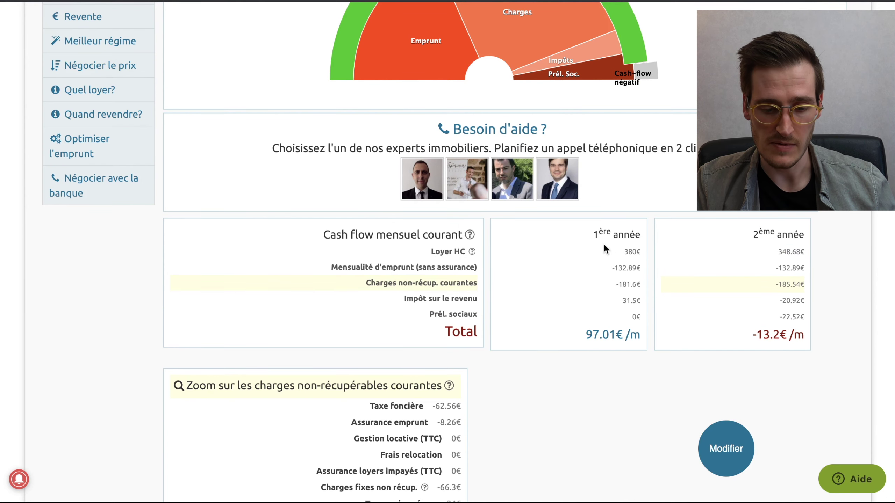
{"action": "left_click_drag", "start_coordinate": [648, 251], "coordinate": [642, 286]}
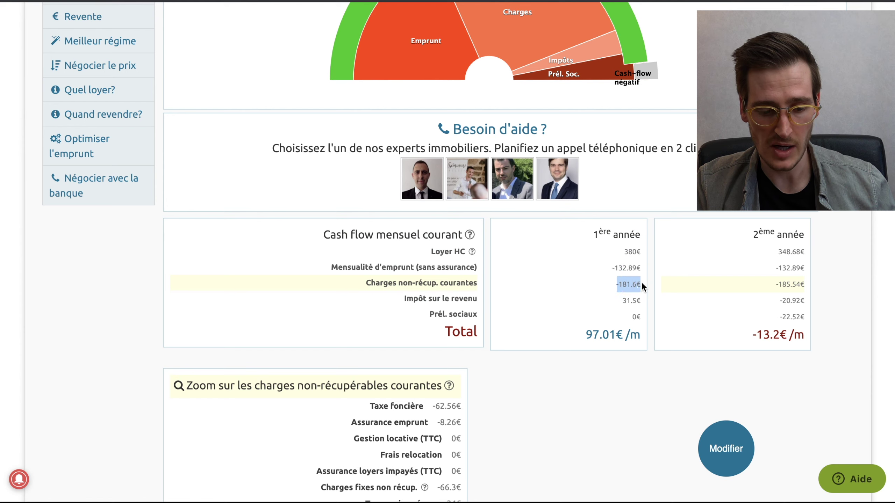
{"action": "triple_click", "coordinate": [418, 282]}
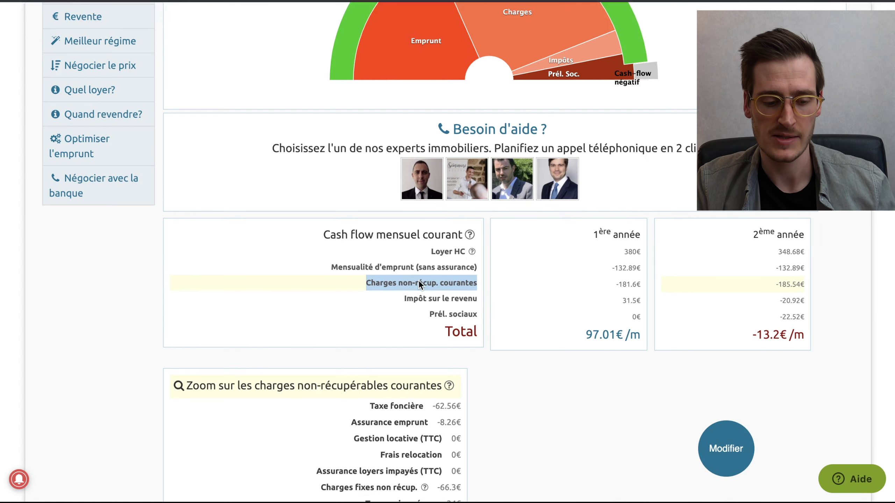
{"action": "scroll", "coordinate": [398, 394], "scroll_direction": "down", "scroll_amount": 3}
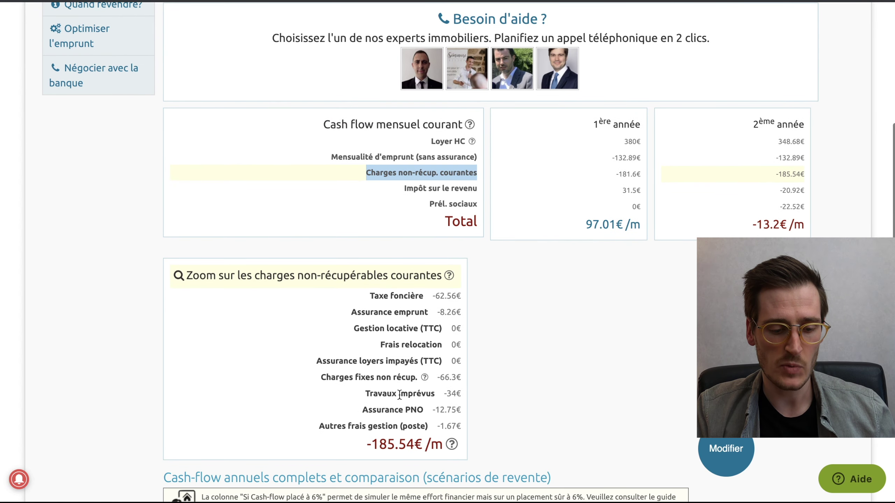
Go through the non-recoverable charges breakdown from property tax to PNO insurance and compare it with the second-year charges
{"action": "left_click", "coordinate": [369, 294]}
{"action": "left_click_drag", "start_coordinate": [369, 296], "coordinate": [419, 328]}
{"action": "left_click", "coordinate": [419, 329]}
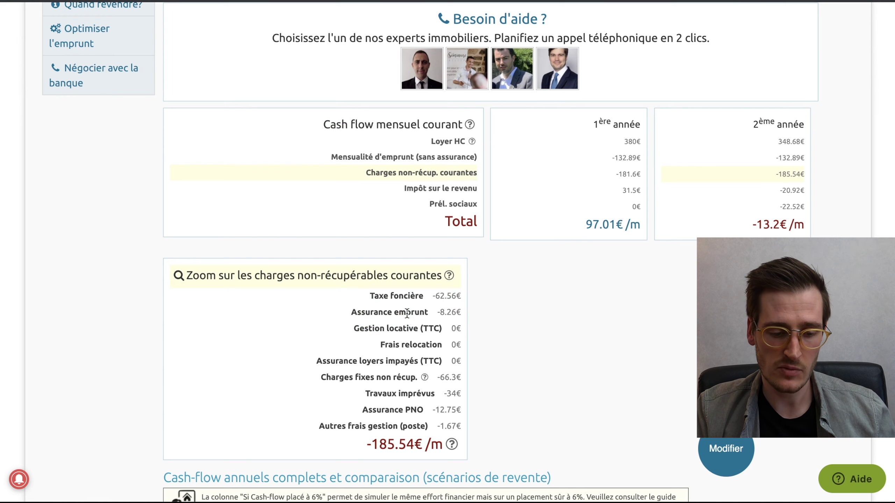
{"action": "triple_click", "coordinate": [394, 313]}
{"action": "left_click_drag", "start_coordinate": [460, 328], "coordinate": [365, 327]}
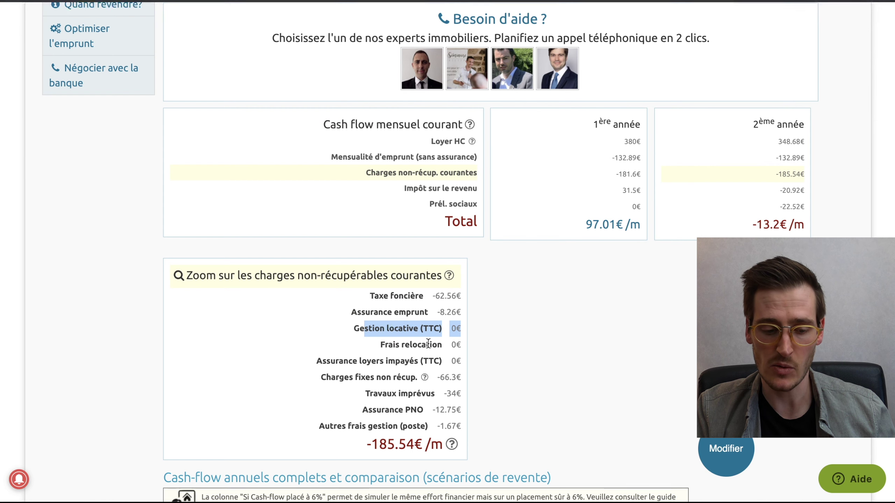
{"action": "left_click_drag", "start_coordinate": [457, 343], "coordinate": [379, 344]}
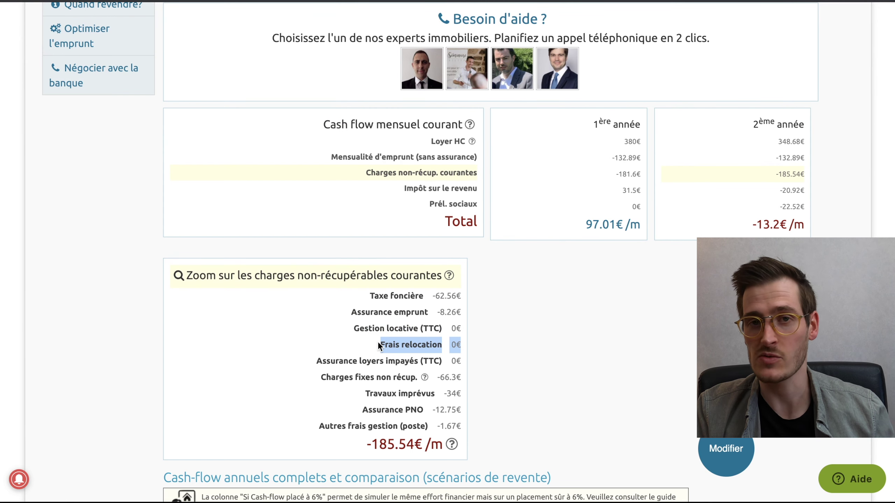
{"action": "left_click_drag", "start_coordinate": [460, 363], "coordinate": [321, 360]}
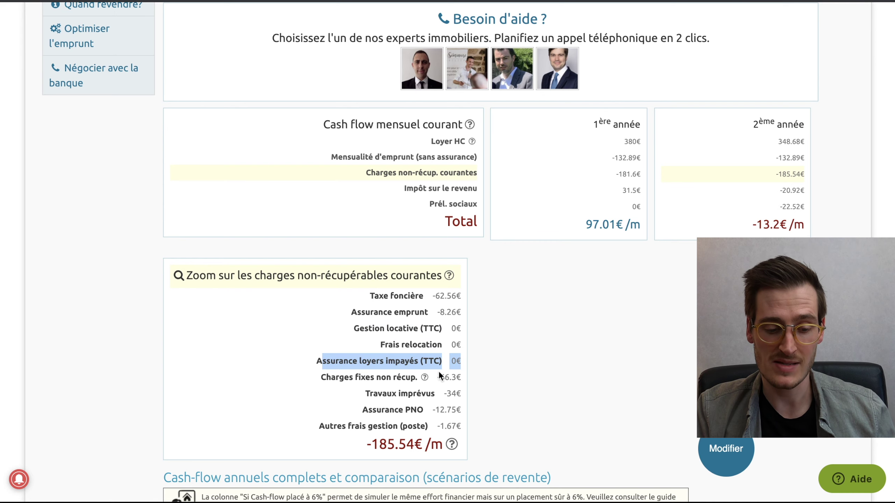
{"action": "left_click_drag", "start_coordinate": [460, 409], "coordinate": [345, 409]}
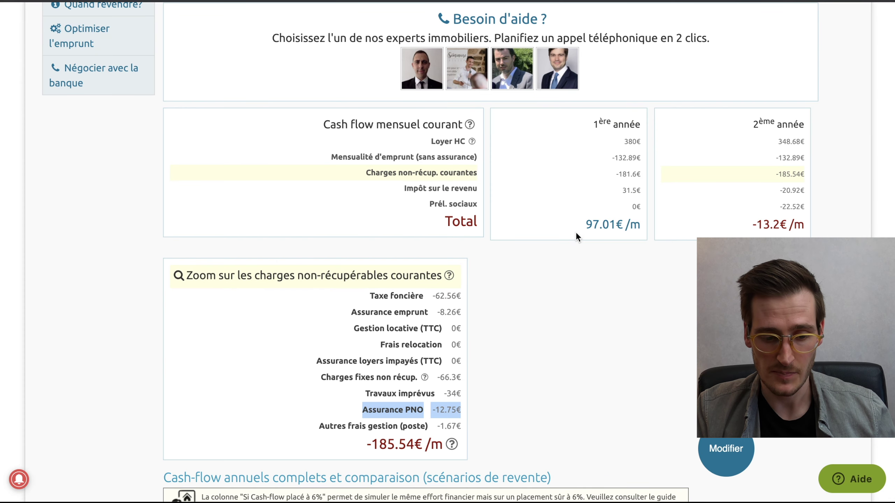
{"action": "scroll", "coordinate": [658, 212], "scroll_direction": "up", "scroll_amount": 1}
{"action": "left_click_drag", "start_coordinate": [777, 188], "coordinate": [810, 192]}
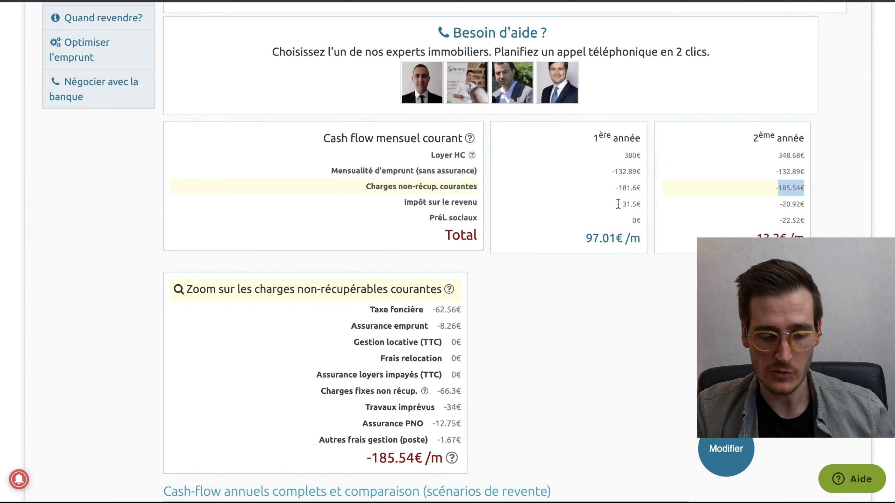
Examine how the monthly cash flow evolves over the years, and return to the yearly detail chart
{"action": "scroll", "coordinate": [652, 225], "scroll_direction": "up", "scroll_amount": 8}
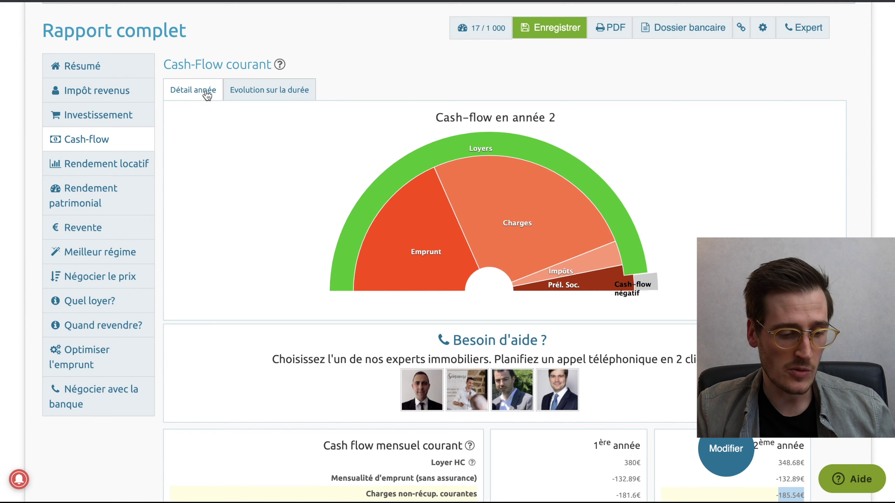
{"action": "left_click", "coordinate": [279, 93]}
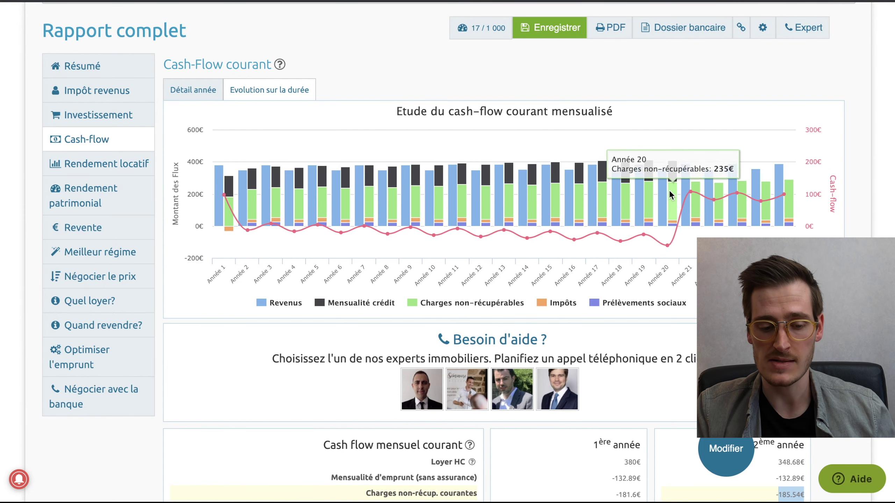
{"action": "left_click", "coordinate": [196, 87]}
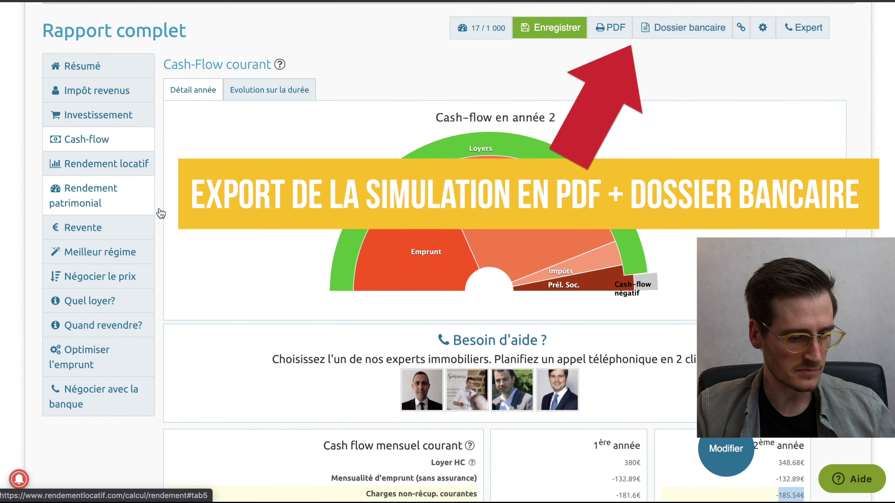
Review the best tax regime comparison and the income tax table, and return to the report's summary figures
{"action": "left_click", "coordinate": [131, 251]}
{"action": "scroll", "coordinate": [318, 189], "scroll_direction": "down", "scroll_amount": 1}
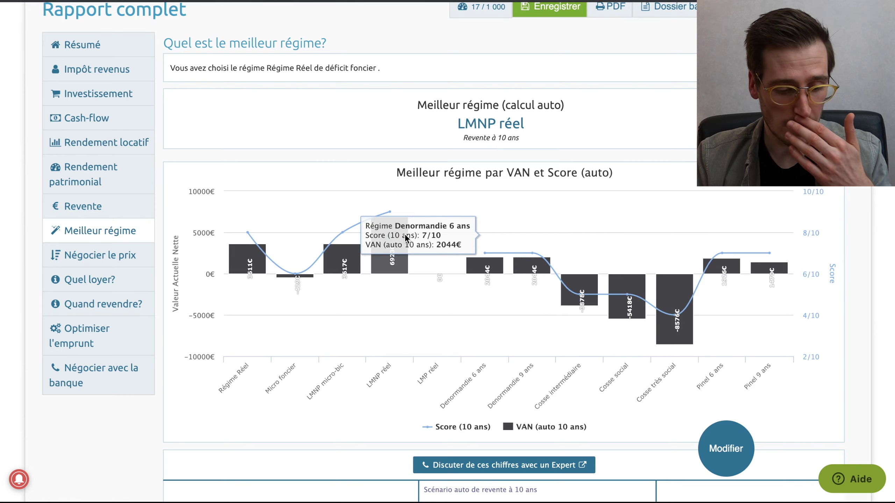
{"action": "scroll", "coordinate": [490, 233], "scroll_direction": "up", "scroll_amount": 3}
{"action": "left_click", "coordinate": [123, 145]}
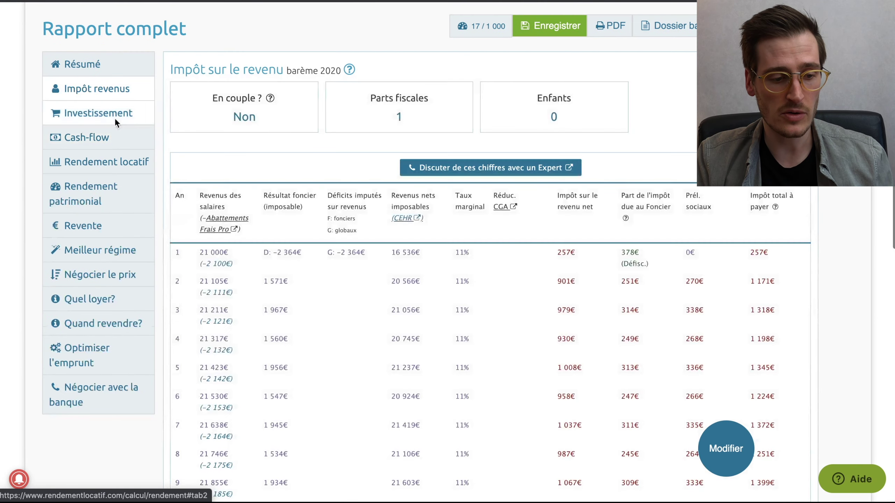
{"action": "left_click", "coordinate": [114, 68]}
{"action": "scroll", "coordinate": [480, 112], "scroll_direction": "up", "scroll_amount": 2}
{"action": "scroll", "coordinate": [481, 113], "scroll_direction": "up", "scroll_amount": 1}
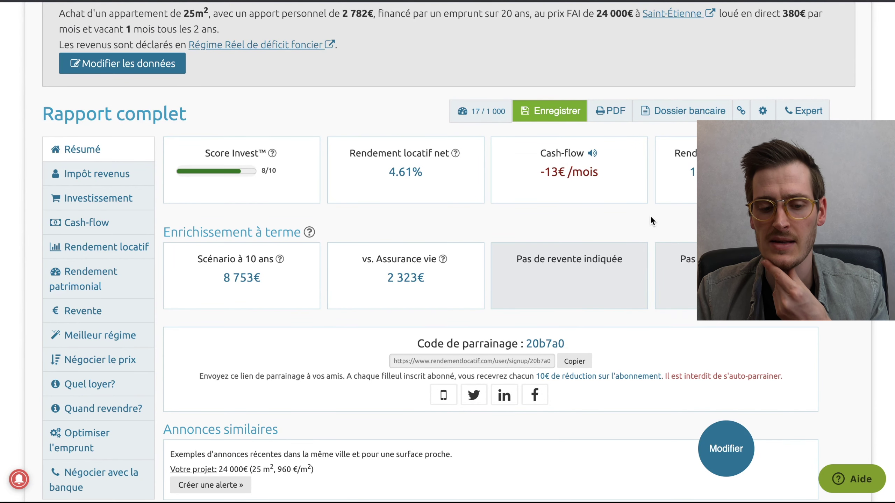
Modify the simulation to a property price of 21000 € and recalculate the return
{"action": "left_click", "coordinate": [726, 428]}
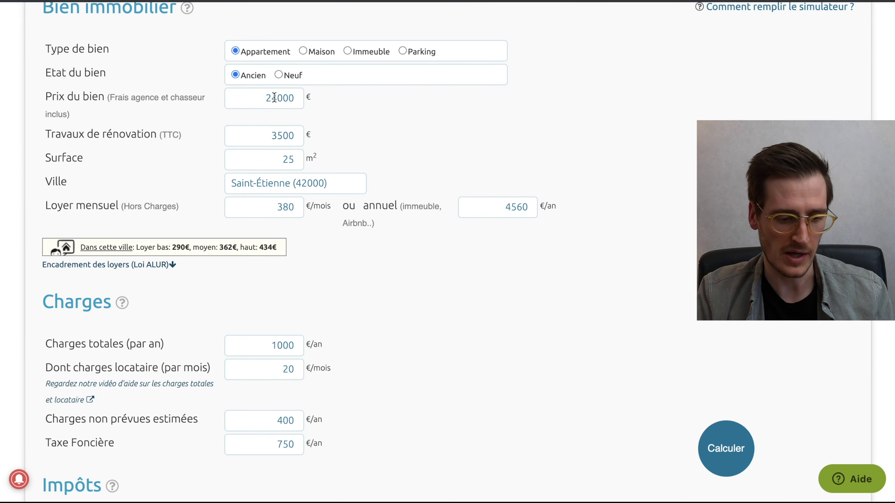
{"action": "left_click_drag", "start_coordinate": [266, 98], "coordinate": [278, 99]}
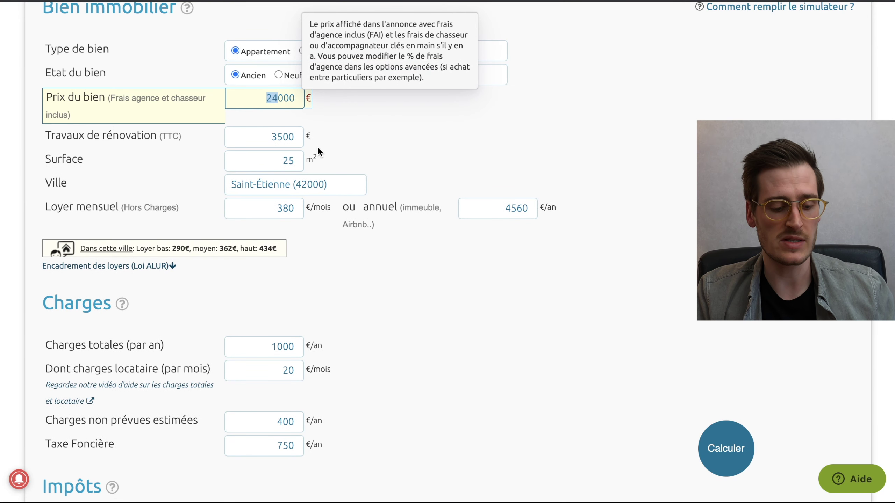
{"action": "type", "text": "21"}
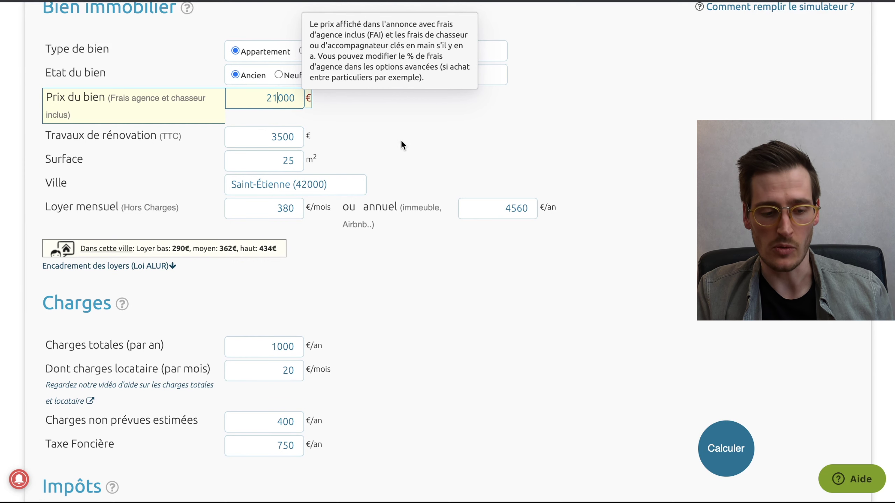
{"action": "left_click", "coordinate": [403, 140]}
{"action": "left_click", "coordinate": [714, 444]}
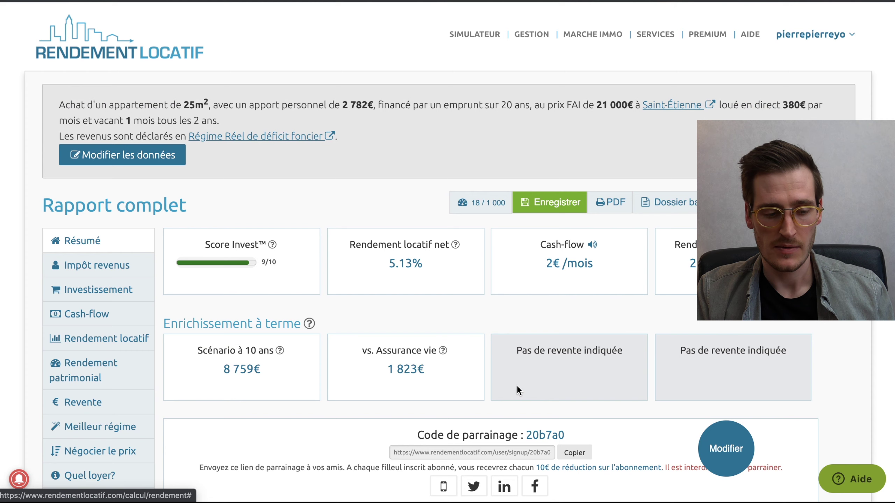
Examine the recalculated report's cash-flow section, covering the year 2 chart and the evolution over the duration
{"action": "left_click", "coordinate": [94, 315]}
{"action": "scroll", "coordinate": [605, 294], "scroll_direction": "down", "scroll_amount": 1}
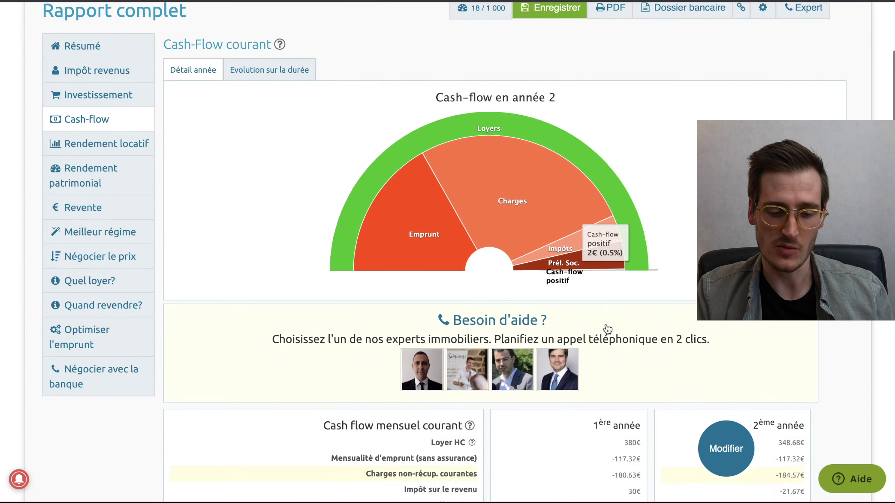
{"action": "scroll", "coordinate": [247, 148], "scroll_direction": "up", "scroll_amount": 3}
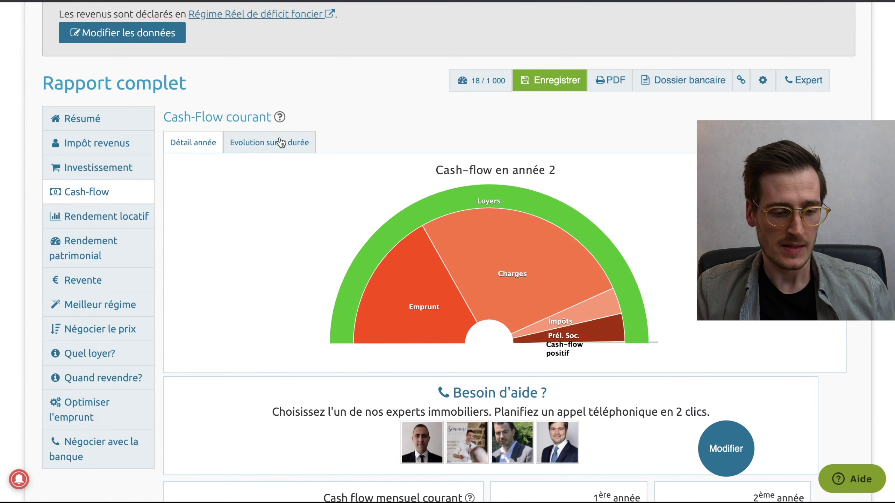
{"action": "left_click", "coordinate": [281, 142]}
{"action": "left_click", "coordinate": [182, 141]}
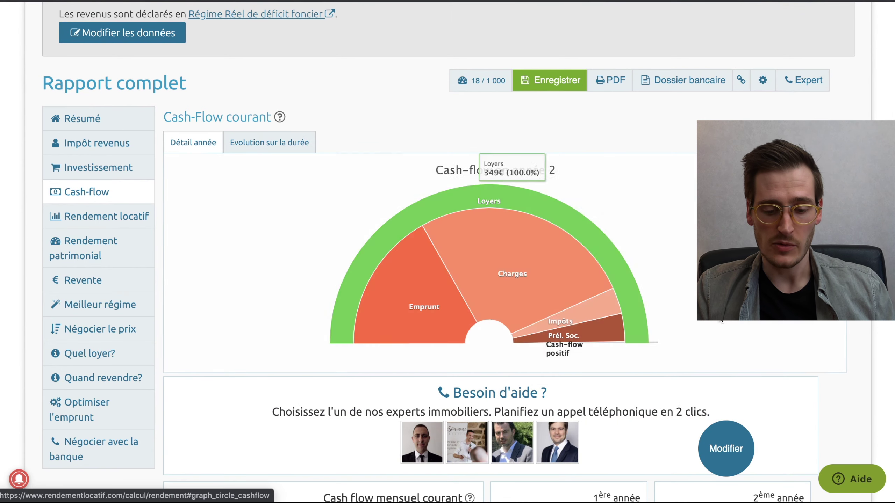
Modify the simulation's tax data, choosing the LMNP au réel regime and a furniture price of 3000 €
{"action": "left_click", "coordinate": [730, 462]}
{"action": "scroll", "coordinate": [439, 270], "scroll_direction": "down", "scroll_amount": 5}
{"action": "left_click", "coordinate": [369, 245]}
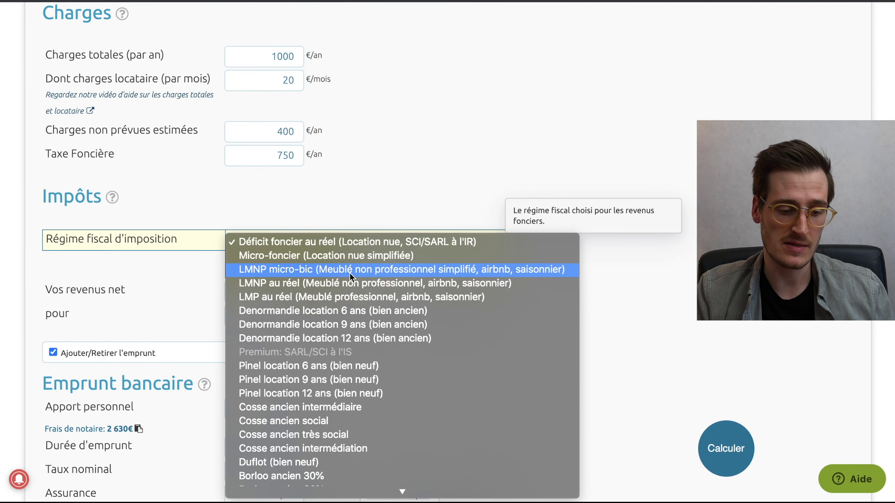
{"action": "left_click", "coordinate": [344, 282]}
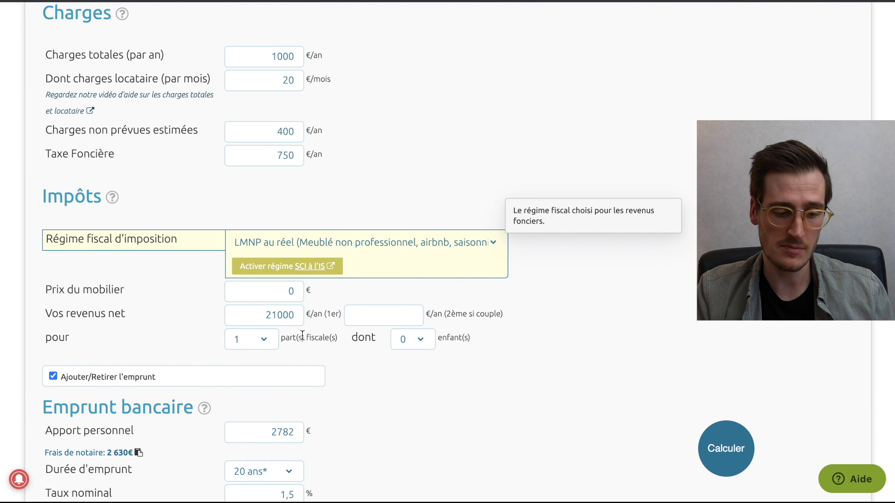
{"action": "left_click", "coordinate": [284, 290]}
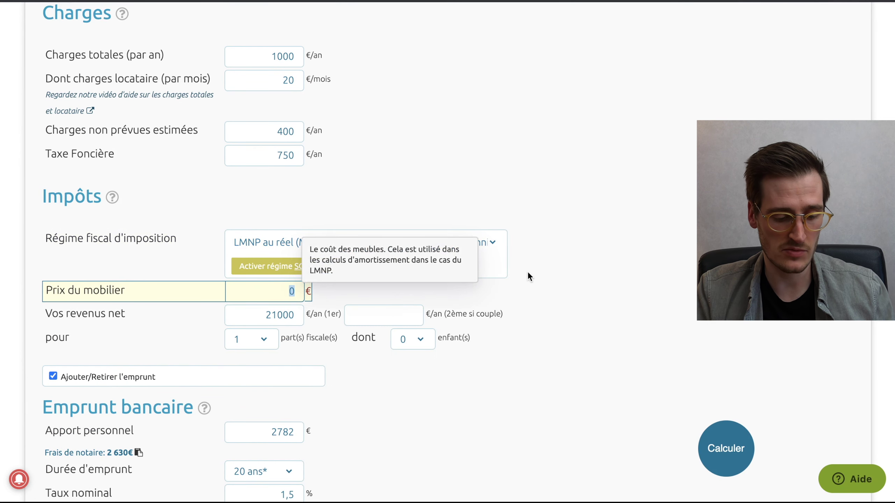
{"action": "type", "text": "3000"}
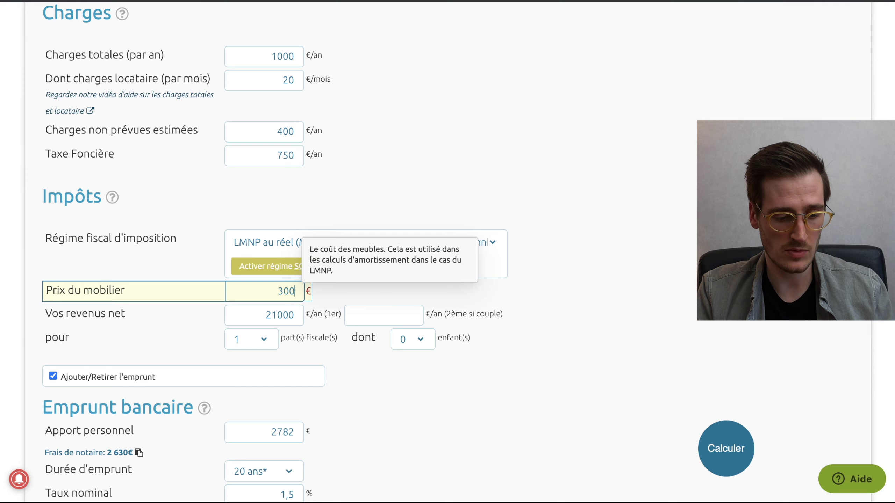
{"action": "left_click", "coordinate": [584, 314]}
Check the advanced parameters and the loan duration, and recalculate the return with the furnished rental regime
{"action": "scroll", "coordinate": [584, 317], "scroll_direction": "down", "scroll_amount": 15}
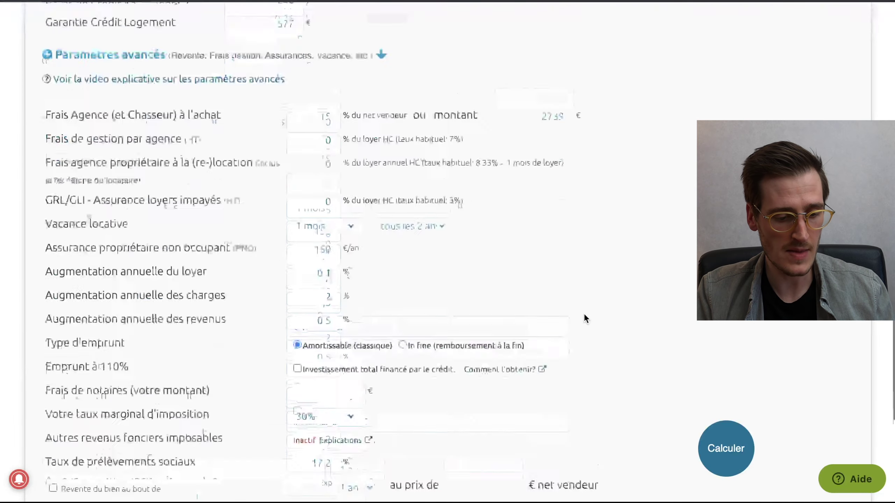
{"action": "scroll", "coordinate": [635, 243], "scroll_direction": "up", "scroll_amount": 7}
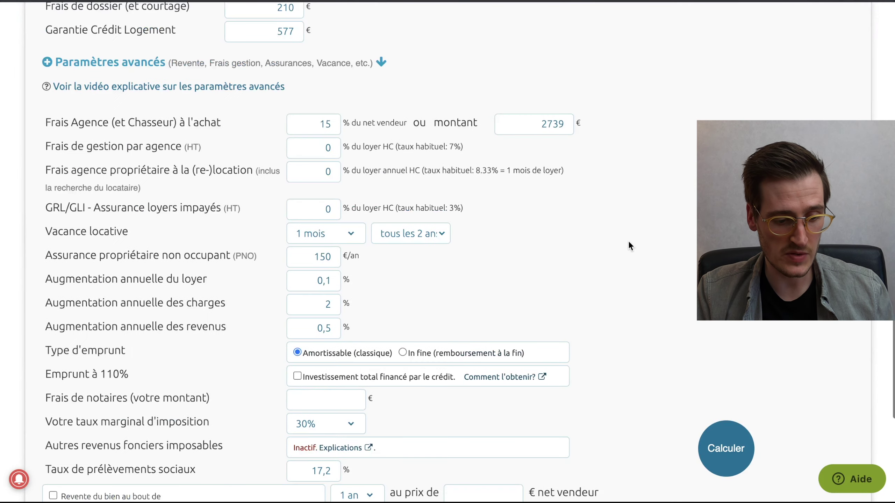
{"action": "scroll", "coordinate": [424, 246], "scroll_direction": "up", "scroll_amount": 1}
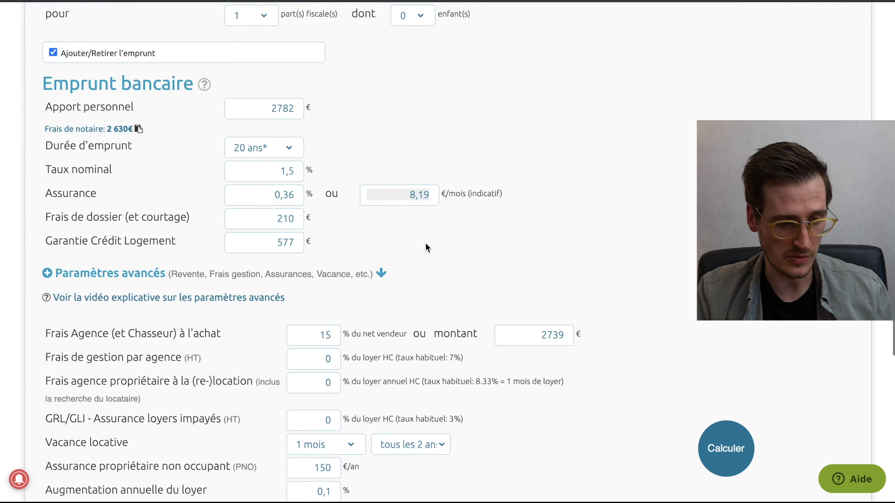
{"action": "left_click", "coordinate": [292, 148]}
{"action": "left_click", "coordinate": [396, 121]}
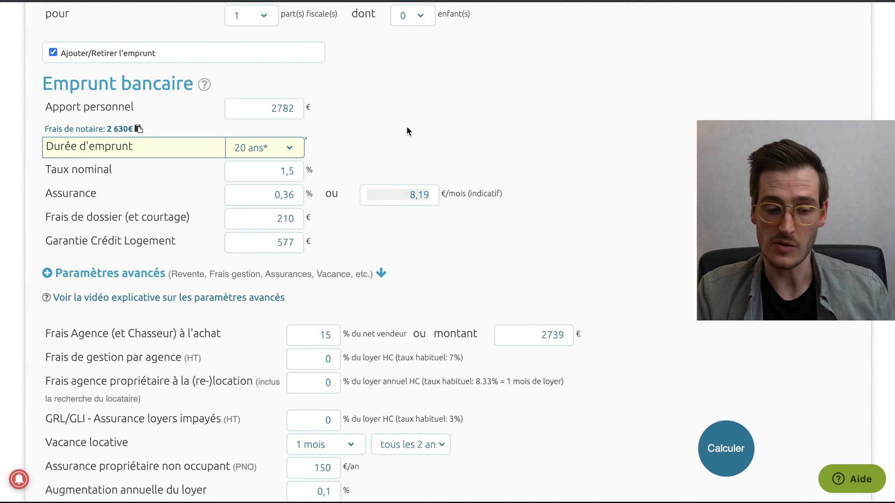
{"action": "left_click", "coordinate": [724, 444]}
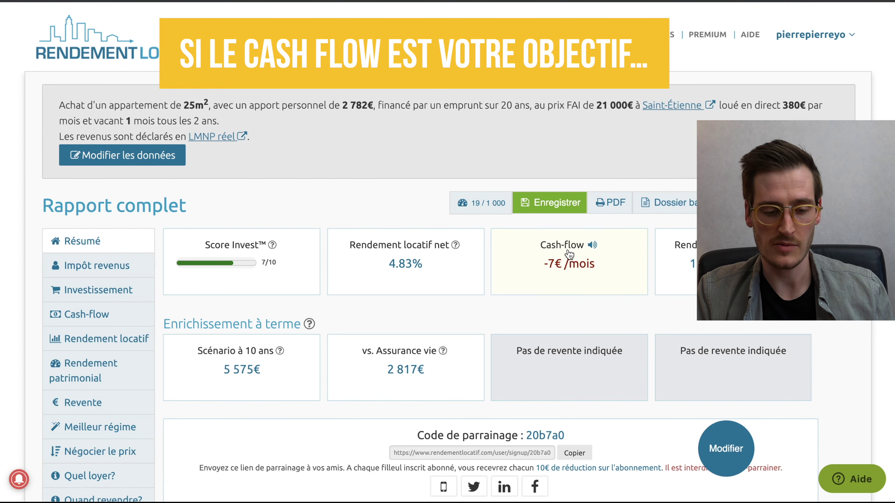
Reopen the simulation data from the report's summary and open the loan duration choices
{"action": "scroll", "coordinate": [578, 304], "scroll_direction": "down", "scroll_amount": 1}
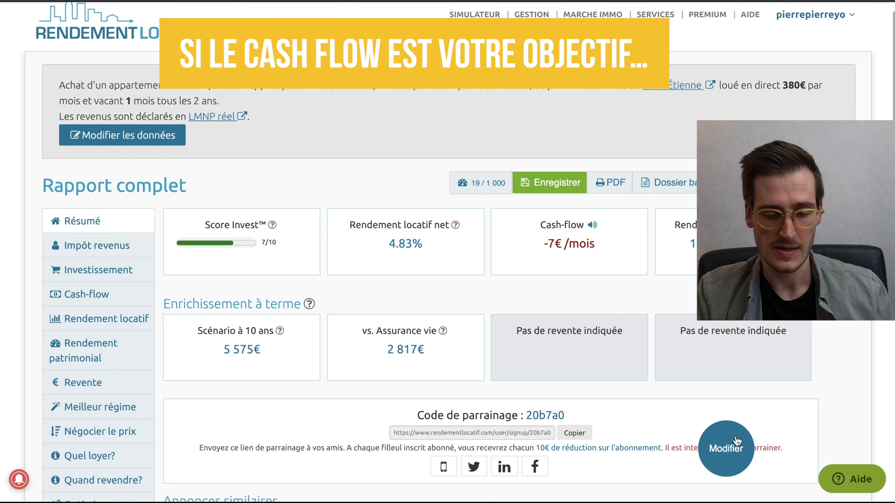
{"action": "left_click", "coordinate": [723, 448]}
{"action": "scroll", "coordinate": [429, 242], "scroll_direction": "down", "scroll_amount": 10}
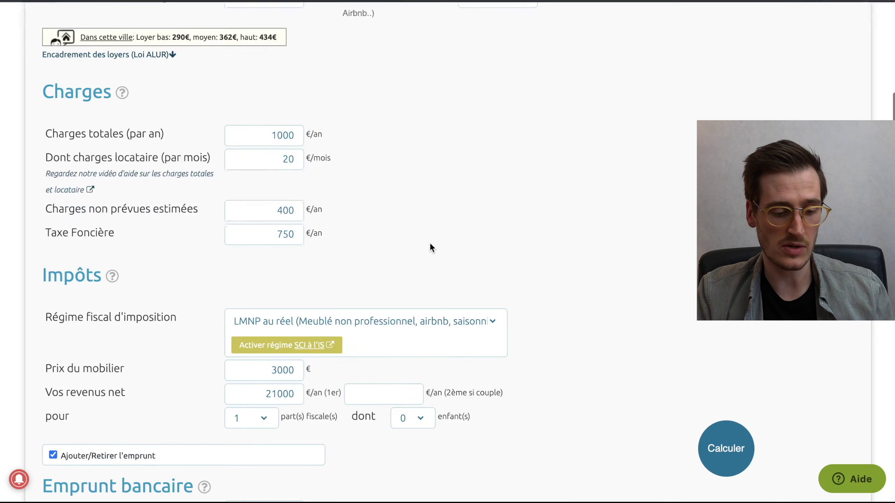
{"action": "scroll", "coordinate": [442, 282], "scroll_direction": "down", "scroll_amount": 2}
{"action": "left_click", "coordinate": [267, 220]}
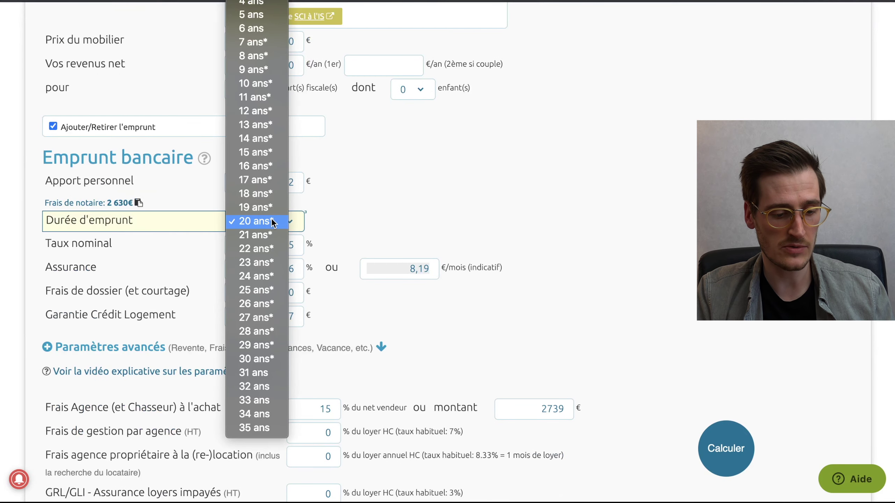